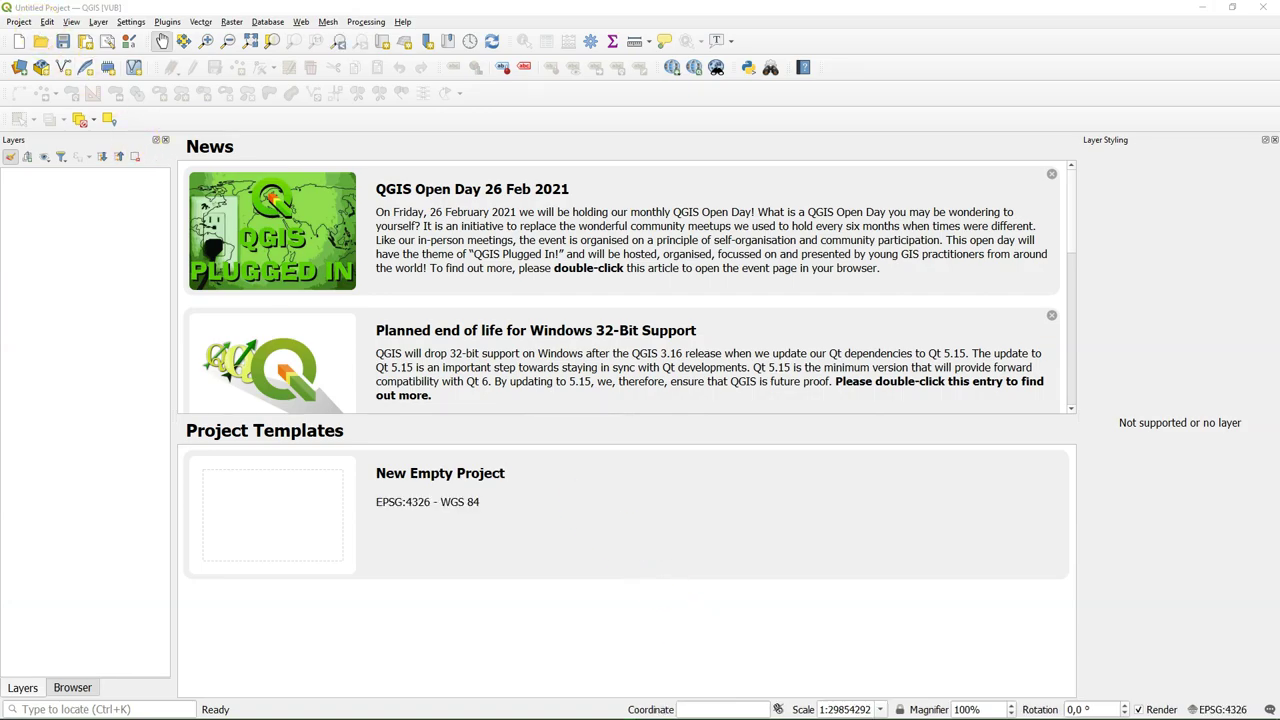
Step: Open the rur_patch project from the Project menu's recent projects list
{"action": "left_click", "coordinate": [18, 22]}
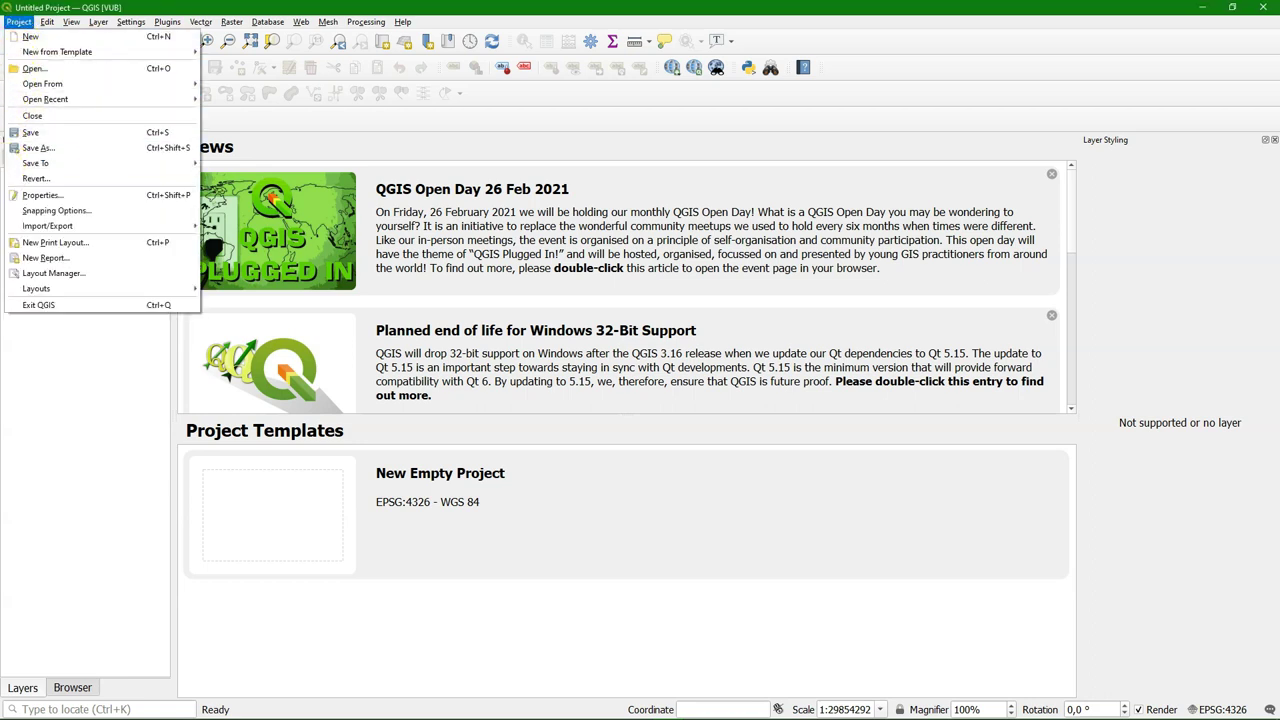
{"action": "mouse_move", "coordinate": [80, 99]}
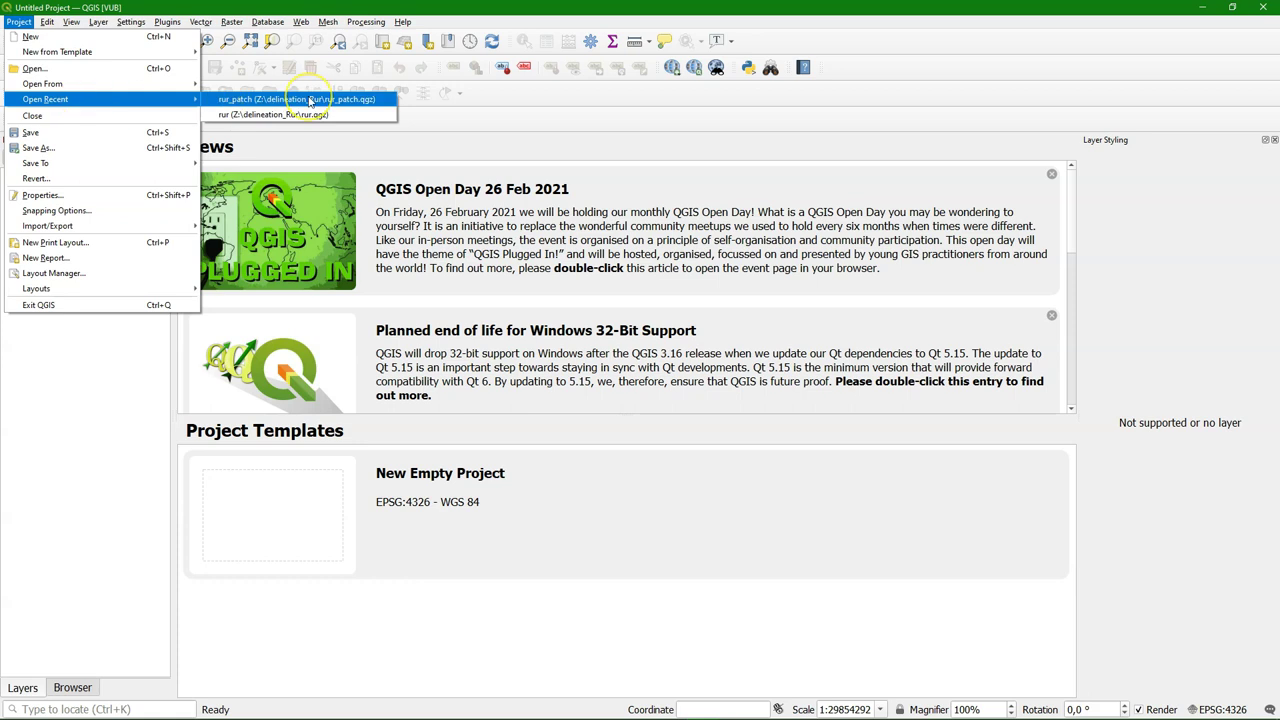
{"action": "left_click", "coordinate": [310, 101]}
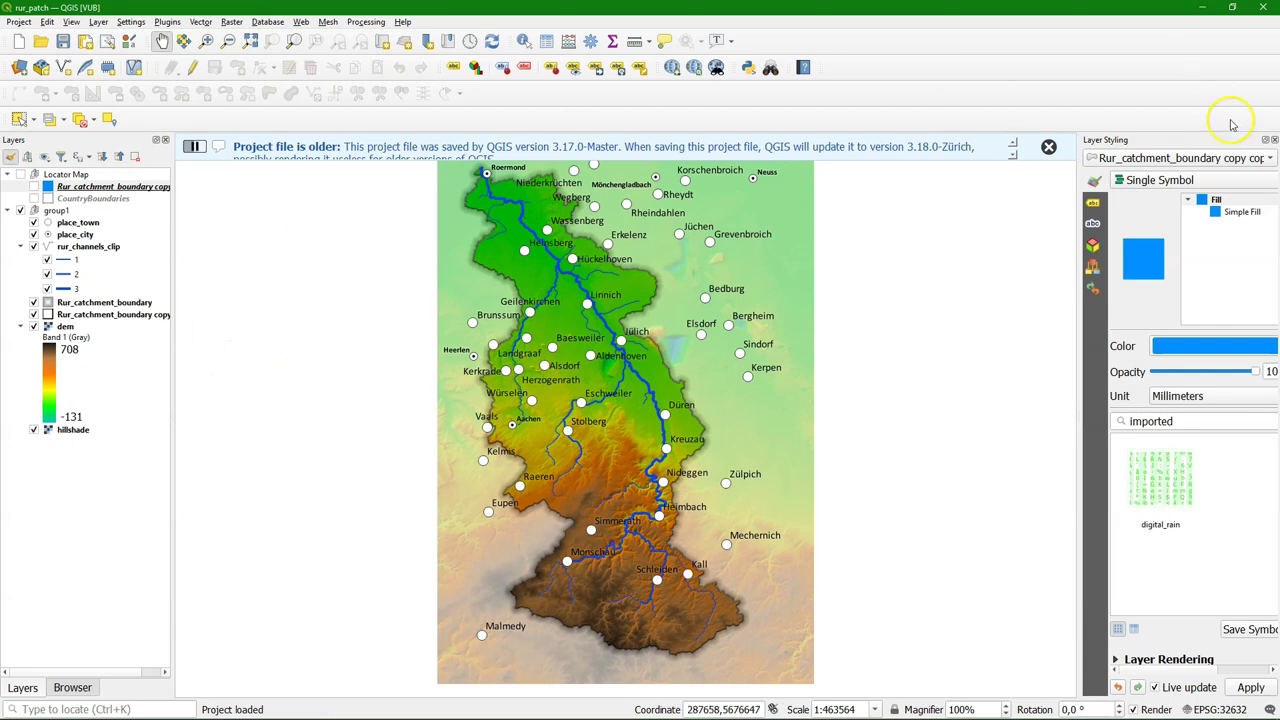
Step: Close the Layer Styling dock and version warning, open the Patch copy layout, and zoom in
{"action": "left_click", "coordinate": [1274, 139]}
{"action": "left_click", "coordinate": [1252, 147]}
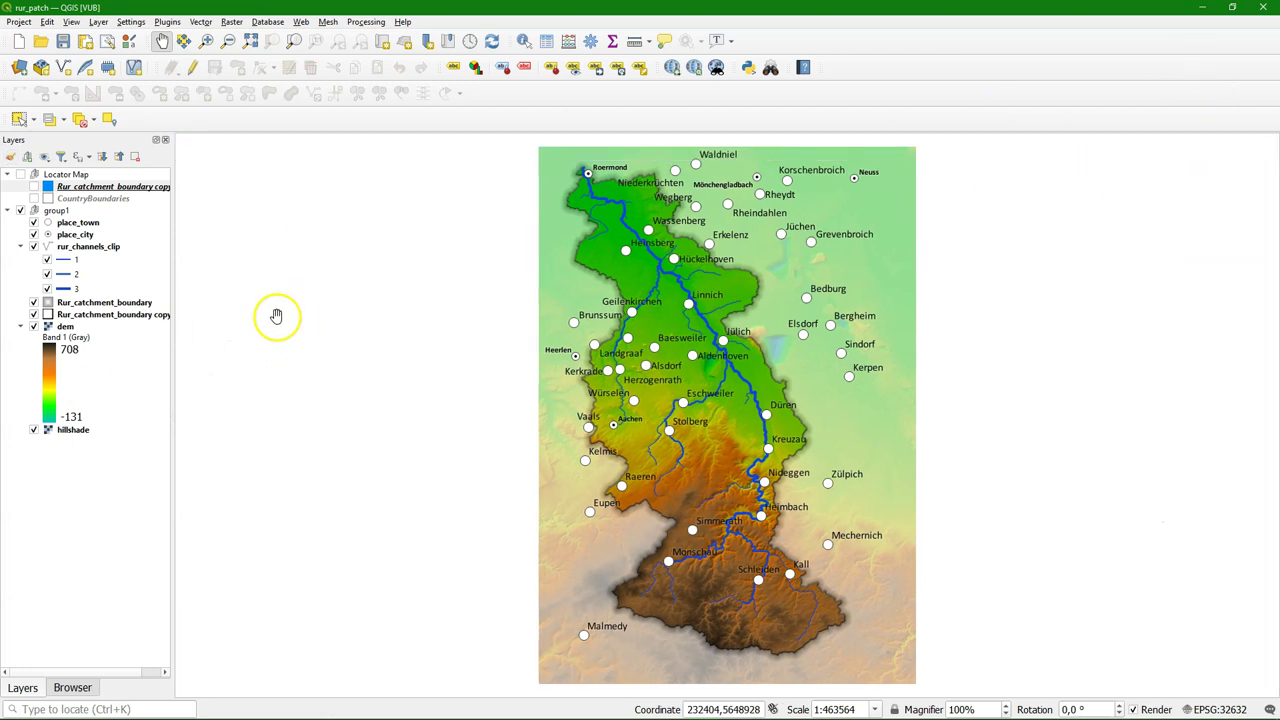
{"action": "left_click", "coordinate": [18, 22]}
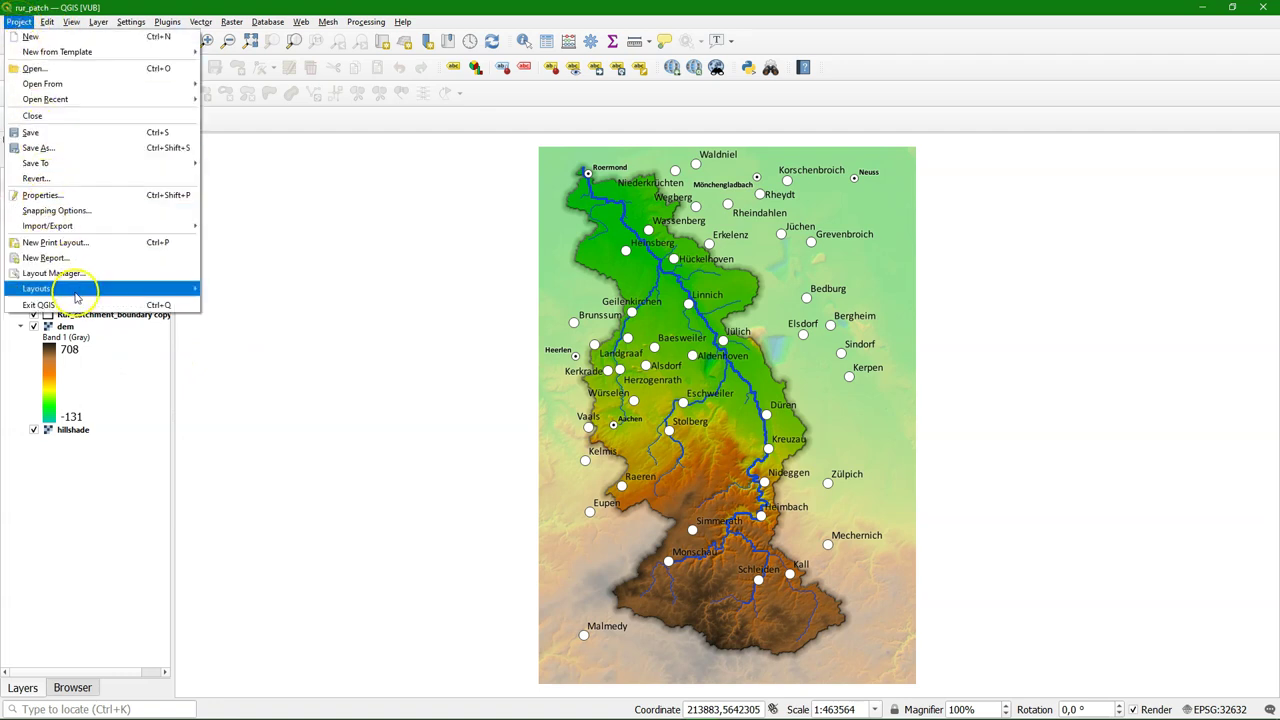
{"action": "mouse_move", "coordinate": [100, 288]}
{"action": "left_click", "coordinate": [240, 304]}
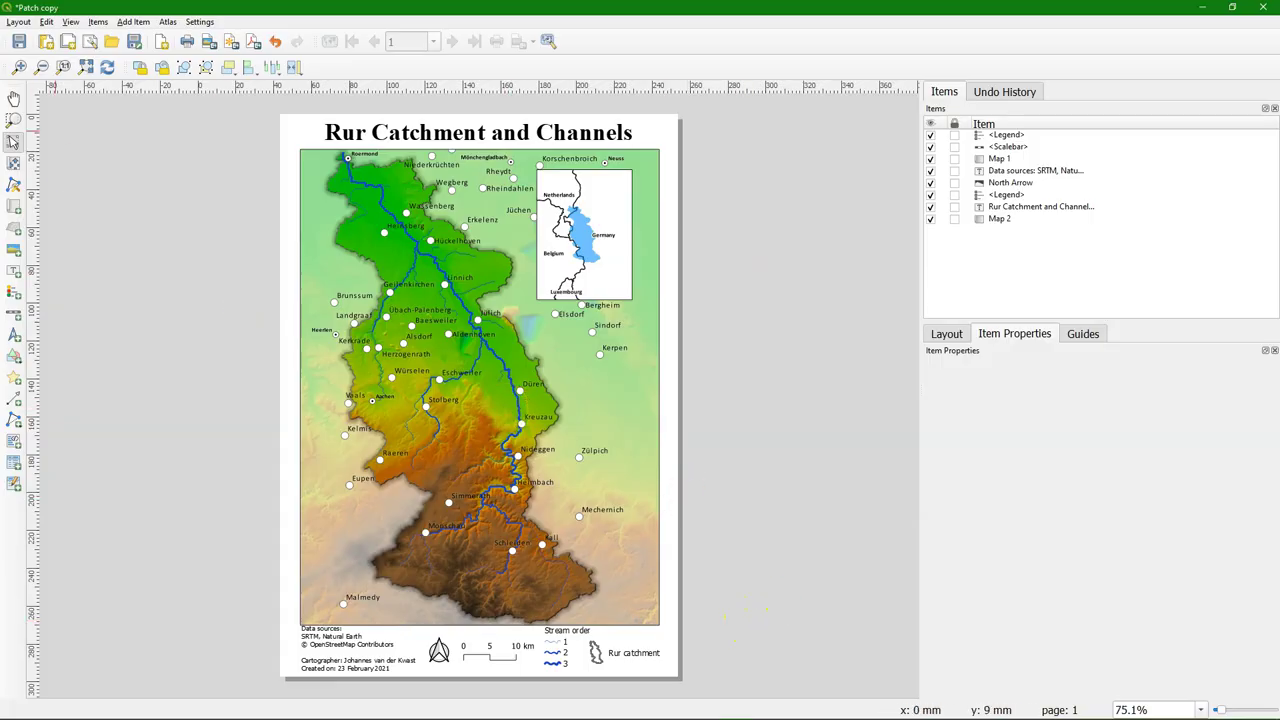
{"action": "left_click", "coordinate": [19, 68]}
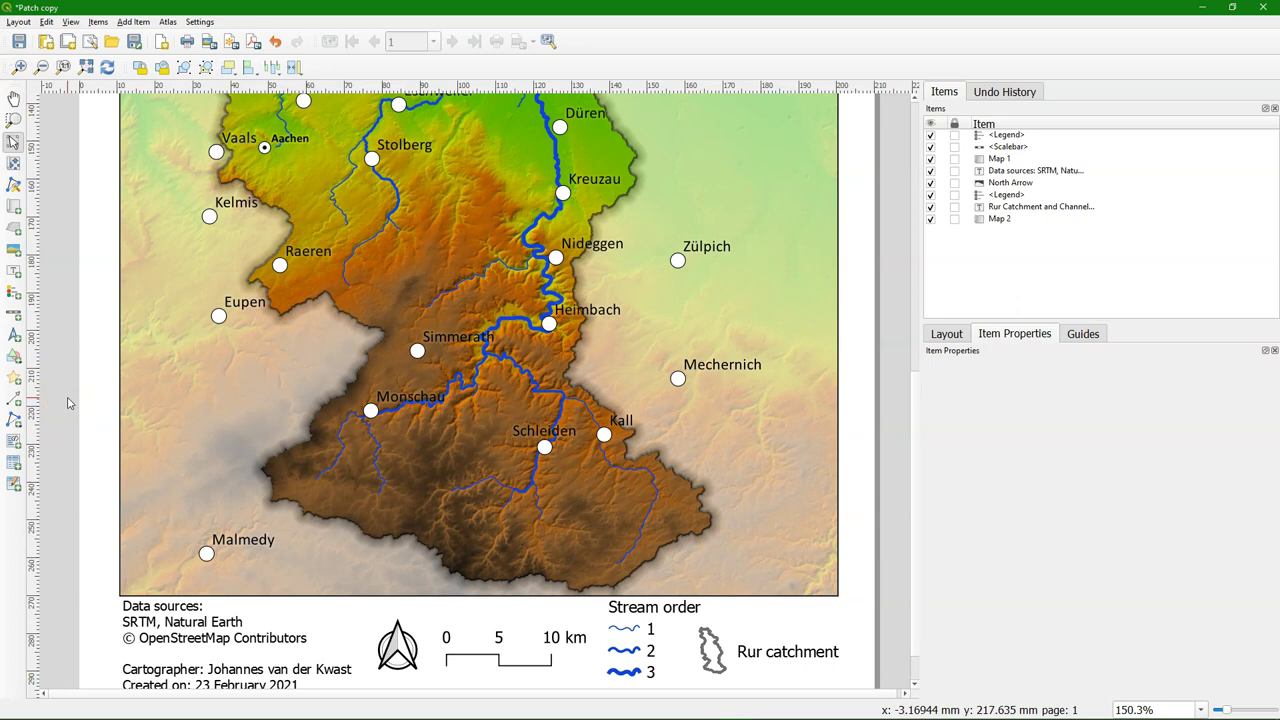
{"action": "left_click", "coordinate": [15, 293]}
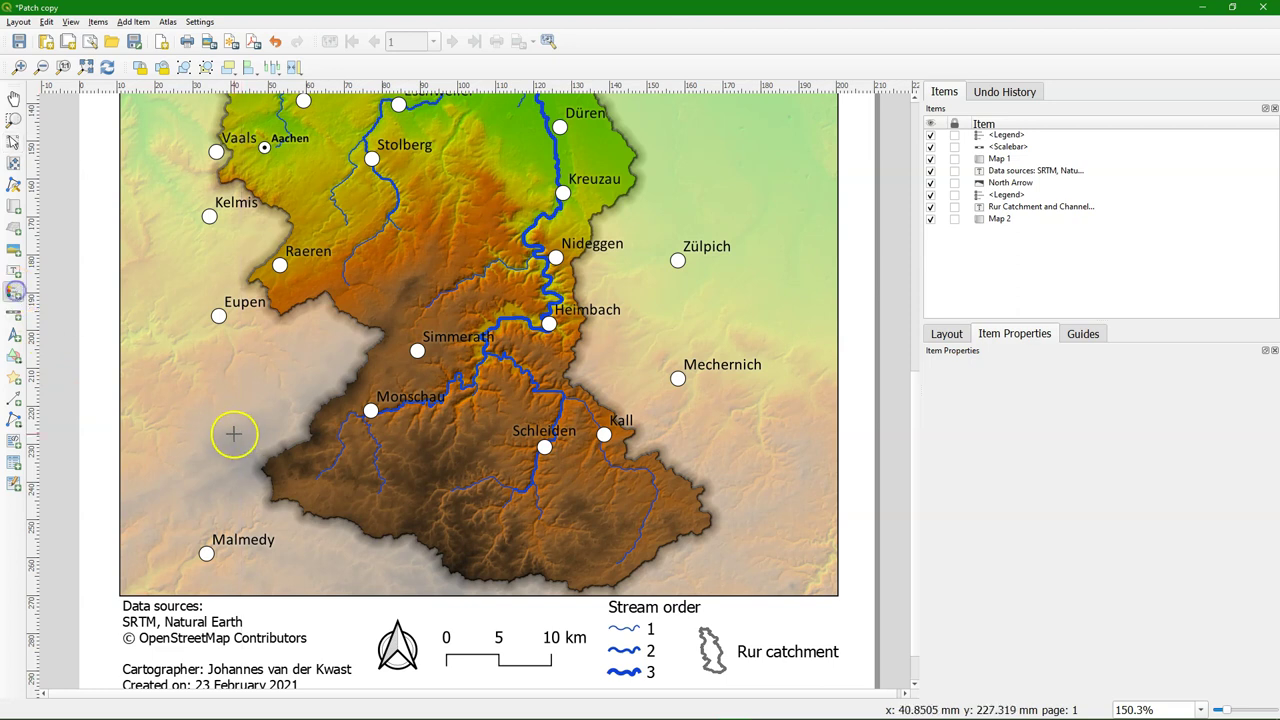
Step: Draw a legend at the map's lower left, disable Auto update, and remove Locator Map and group1 so only dem remains
{"action": "left_click_drag", "start_coordinate": [142, 350], "coordinate": [193, 514]}
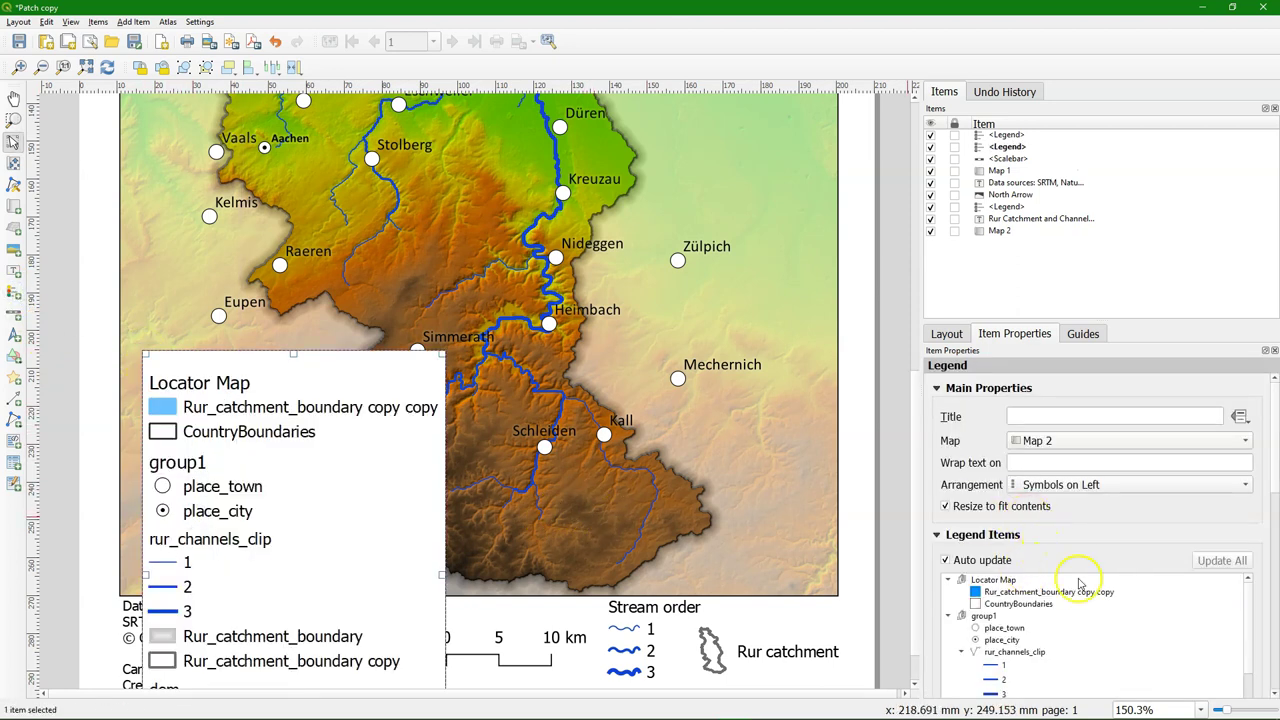
{"action": "scroll", "coordinate": [1276, 487], "scroll_direction": "down", "scroll_amount": 4}
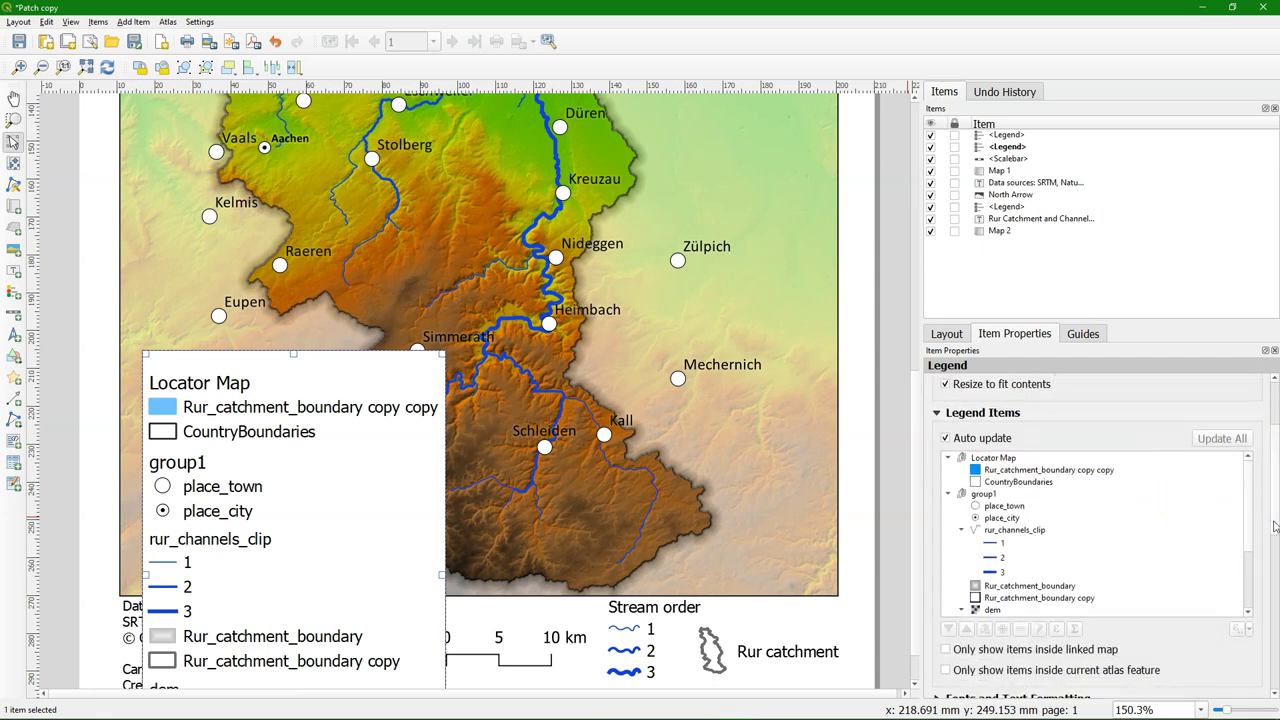
{"action": "left_click", "coordinate": [946, 440]}
{"action": "left_click", "coordinate": [996, 458]}
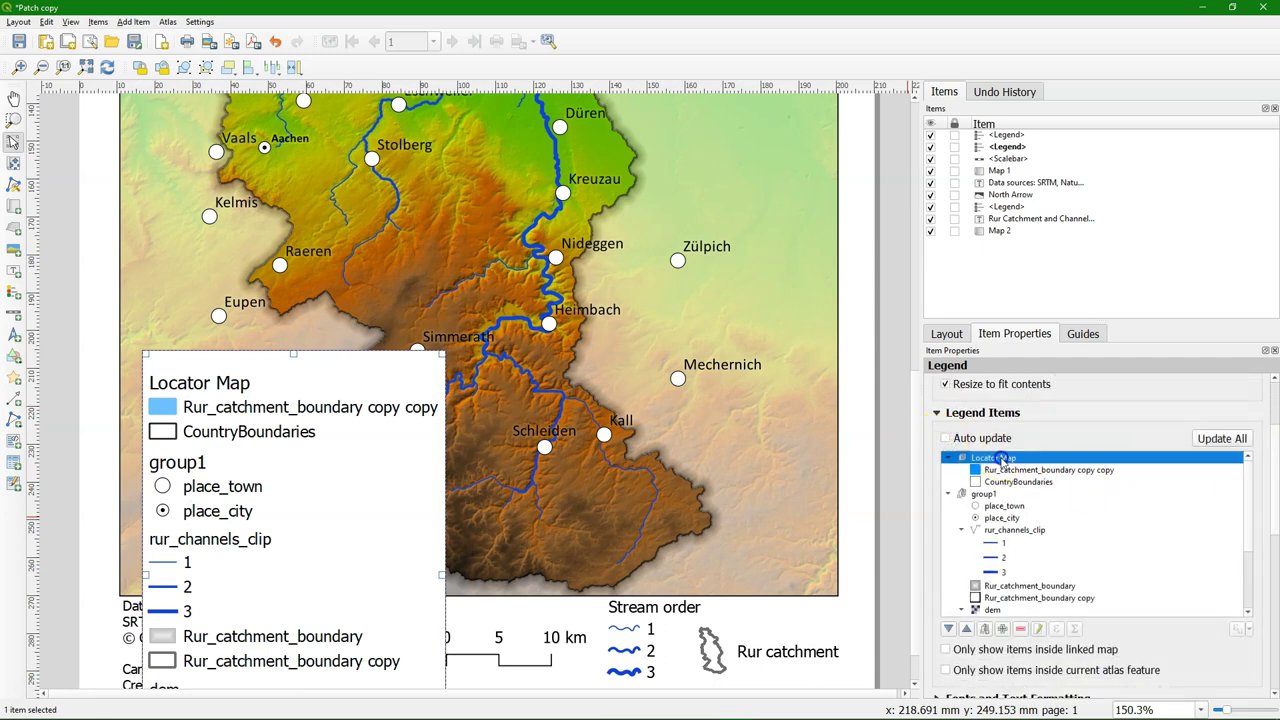
{"action": "left_click", "coordinate": [1021, 630]}
{"action": "left_click_drag", "start_coordinate": [993, 582], "coordinate": [1018, 452]}
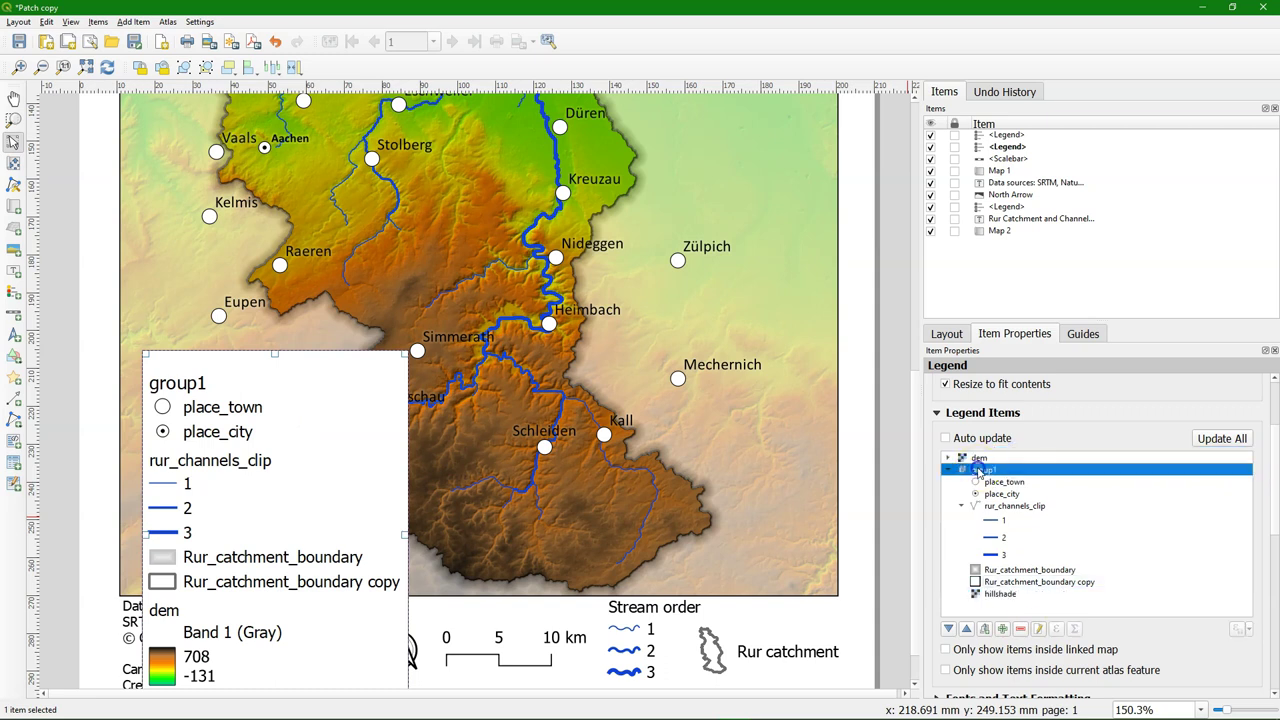
{"action": "left_click", "coordinate": [1020, 629]}
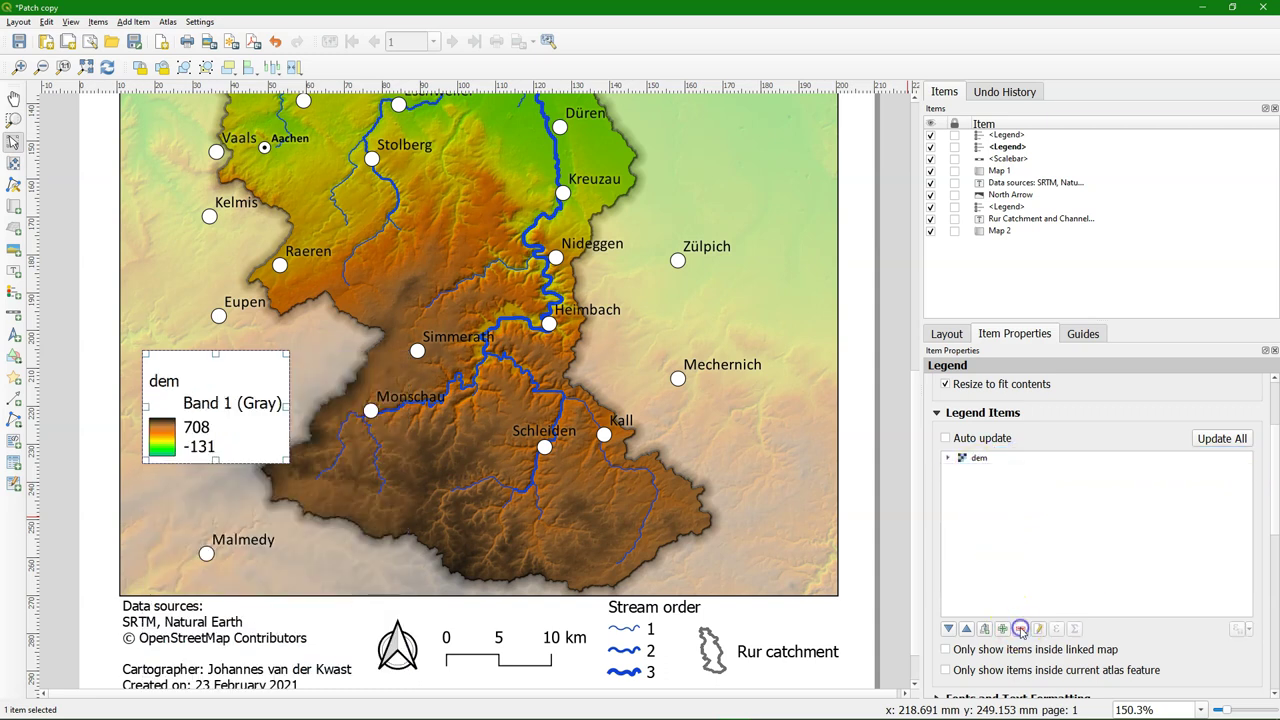
{"action": "left_click", "coordinate": [948, 457]}
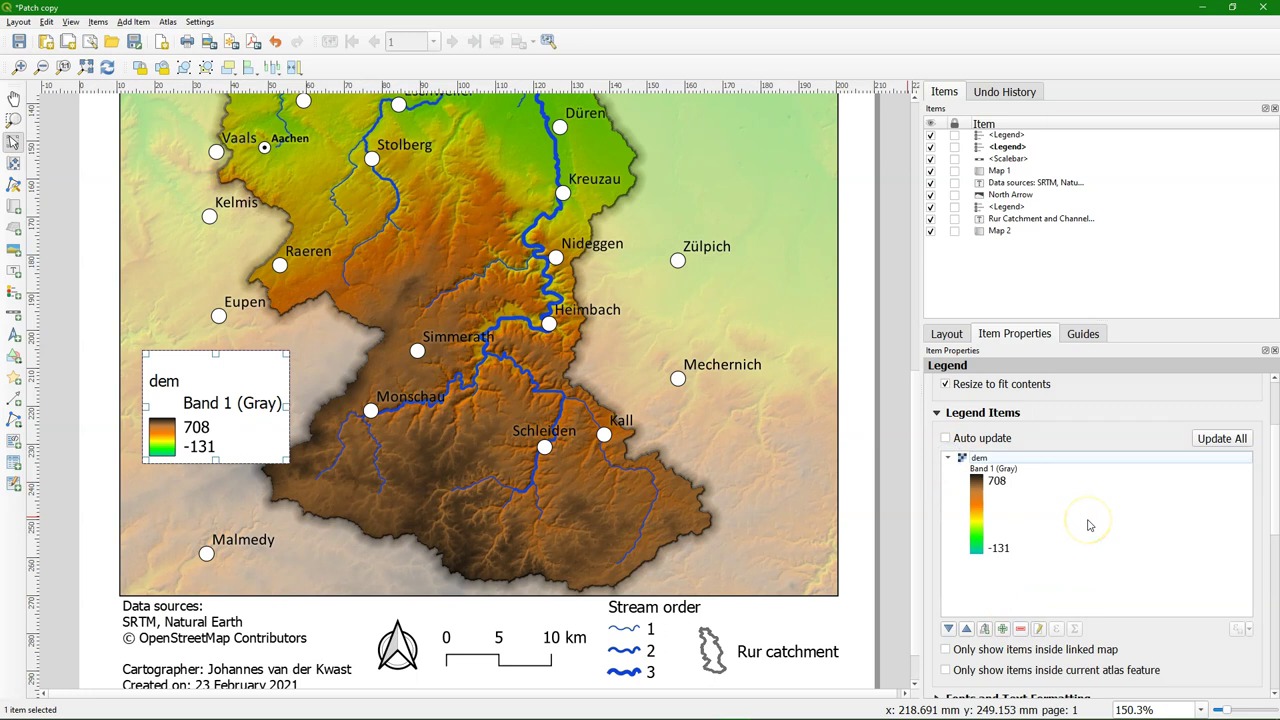
Step: Set the dem ramp patch width to 5 and height to 50 mm
{"action": "left_click", "coordinate": [977, 502]}
{"action": "double_click", "coordinate": [977, 502]}
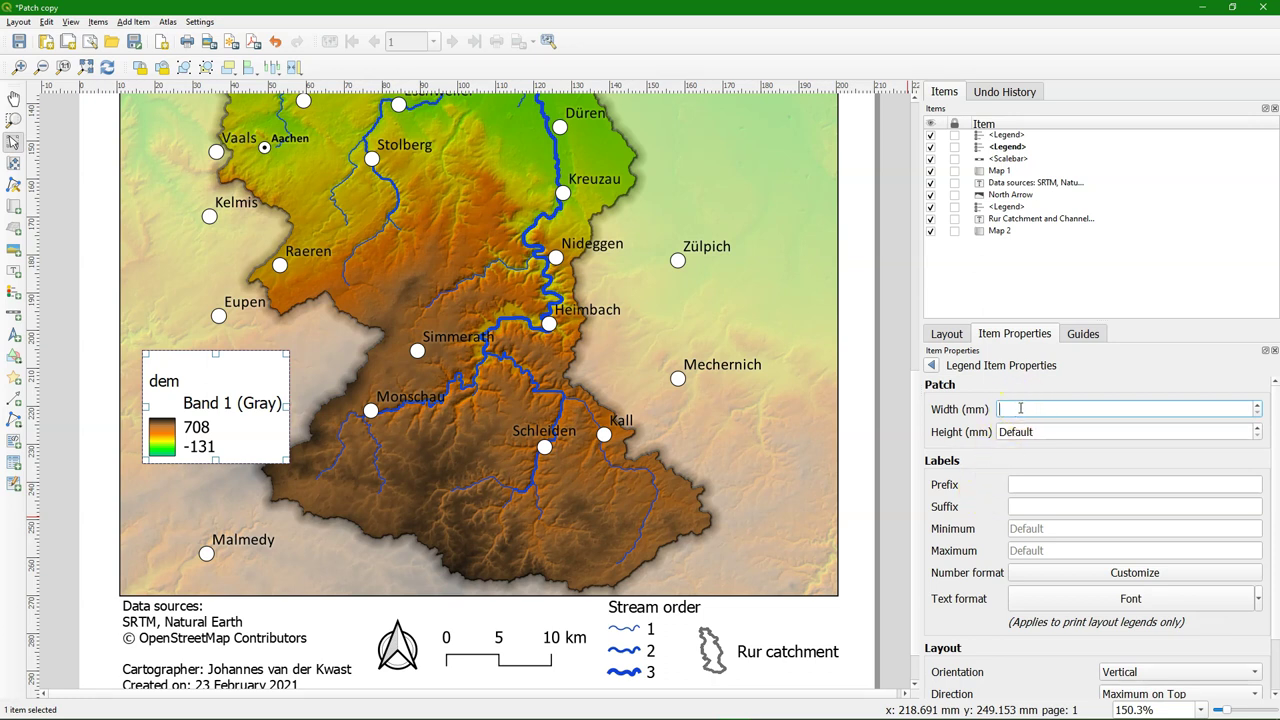
{"action": "type", "text": "5"}
{"action": "left_click", "coordinate": [1005, 431]}
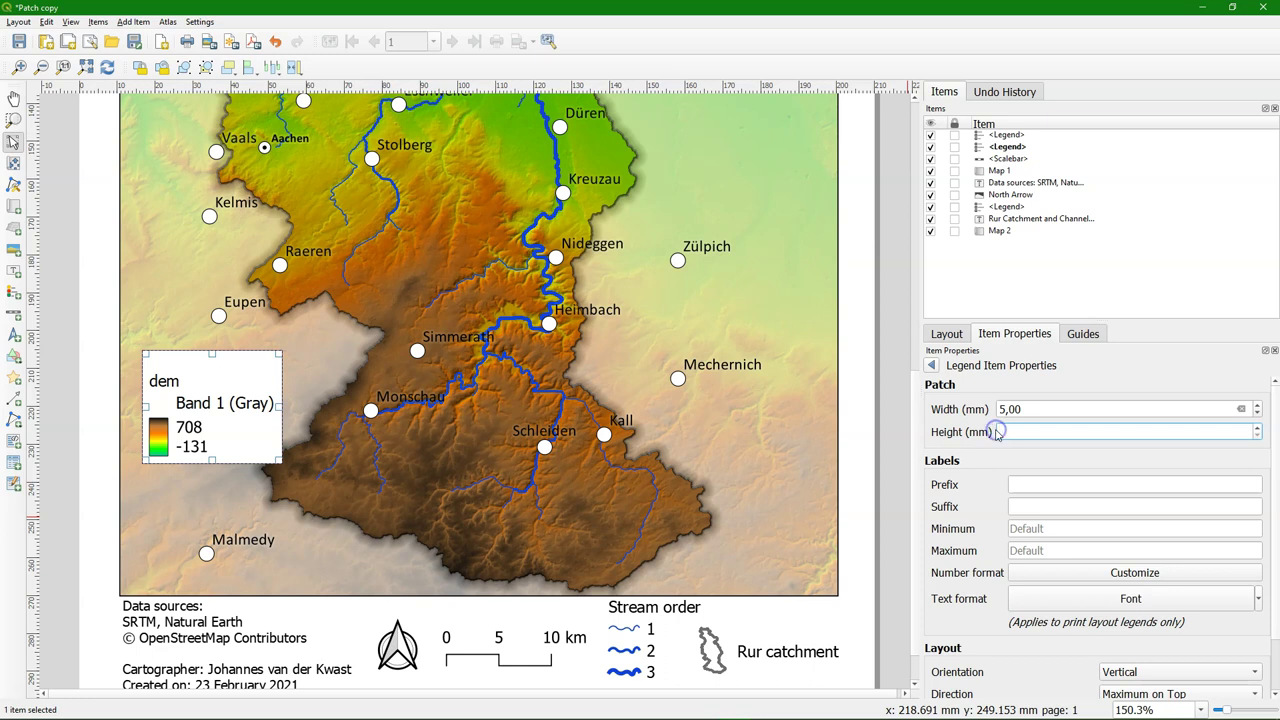
{"action": "type", "text": "50"}
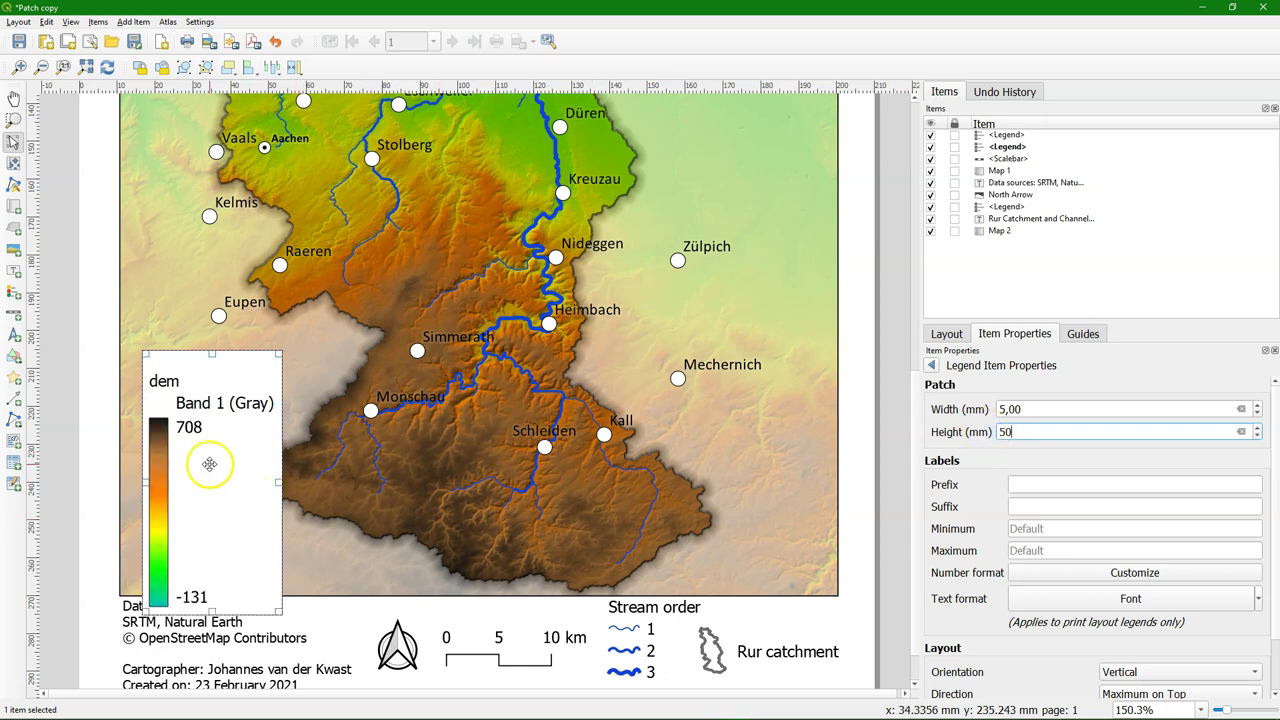
Step: Nudge the legend up and left, and add an 'm' suffix to the ramp labels
{"action": "left_click_drag", "start_coordinate": [209, 474], "coordinate": [195, 444]}
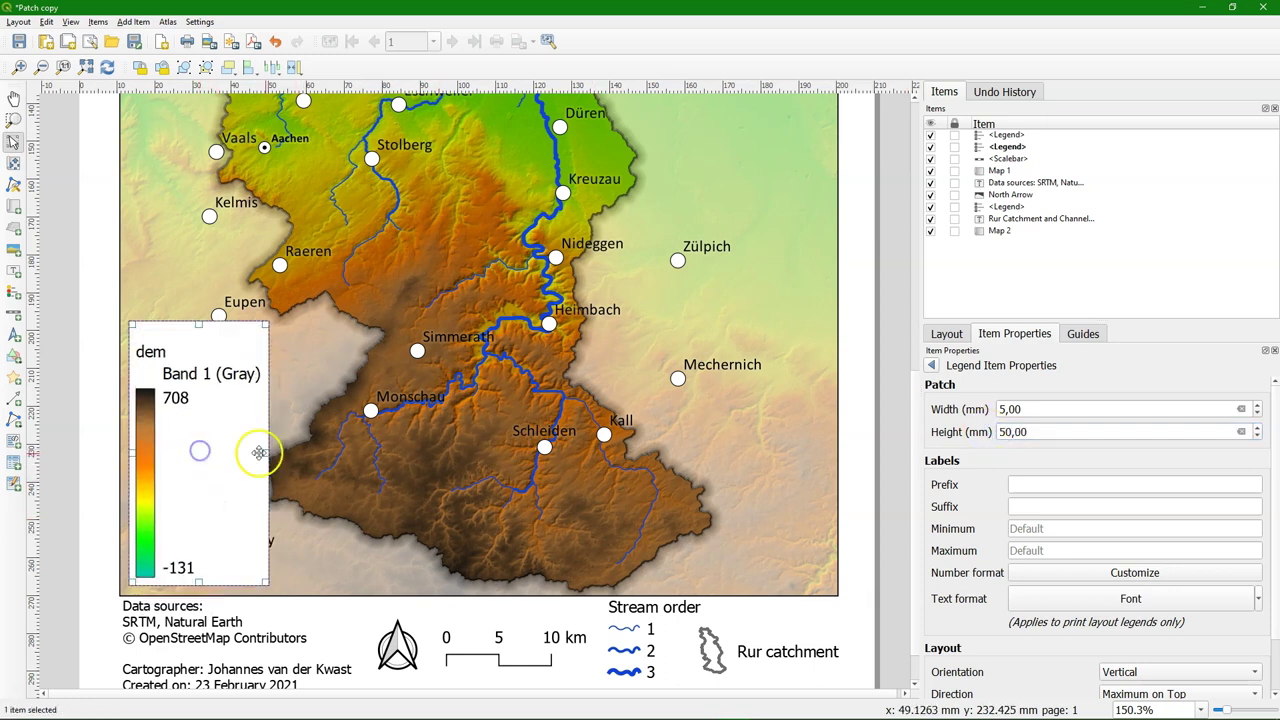
{"action": "left_click", "coordinate": [1041, 507]}
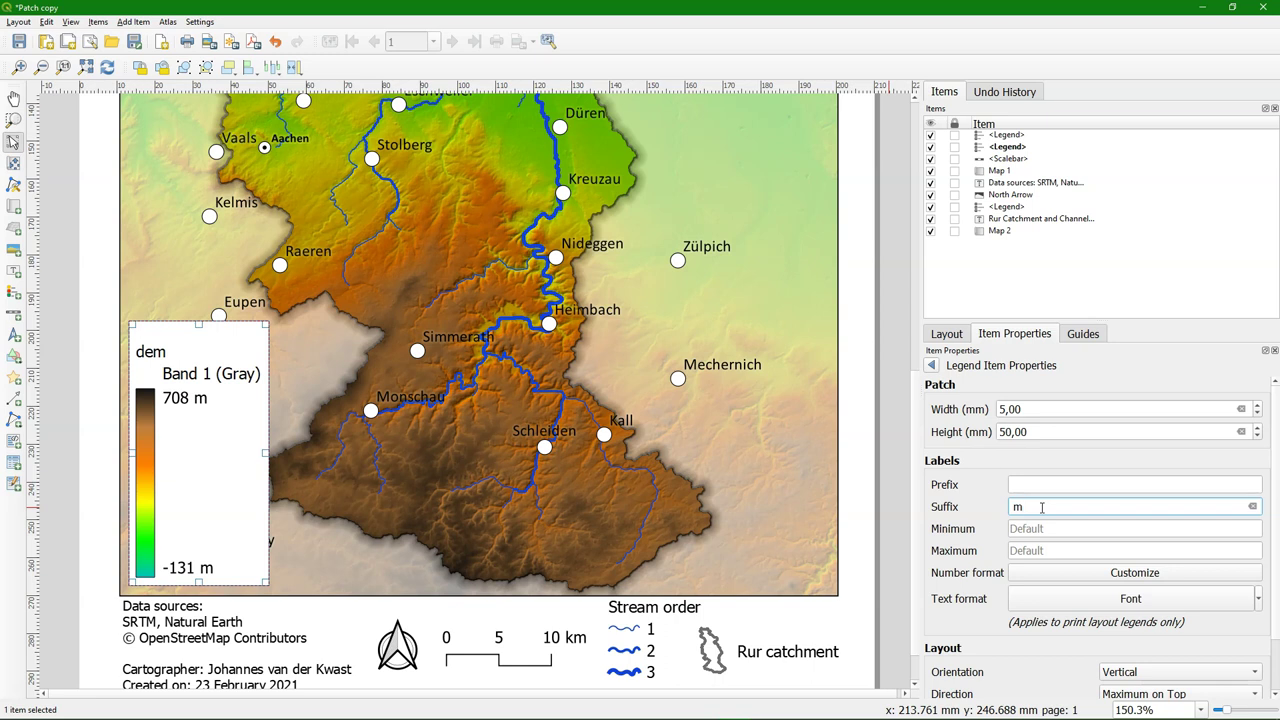
{"action": "left_click", "coordinate": [930, 366]}
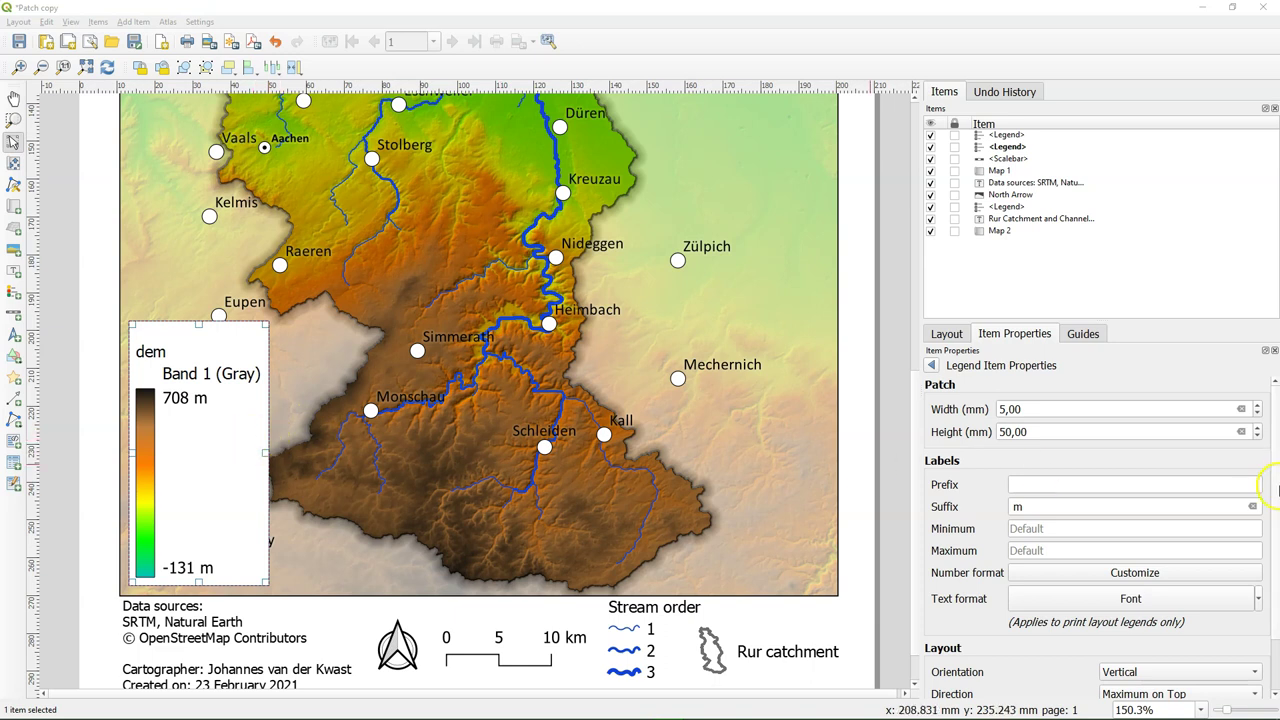
Step: Set the legend ramp direction to Minimum on Top
{"action": "left_click_drag", "start_coordinate": [1276, 470], "coordinate": [1268, 534]}
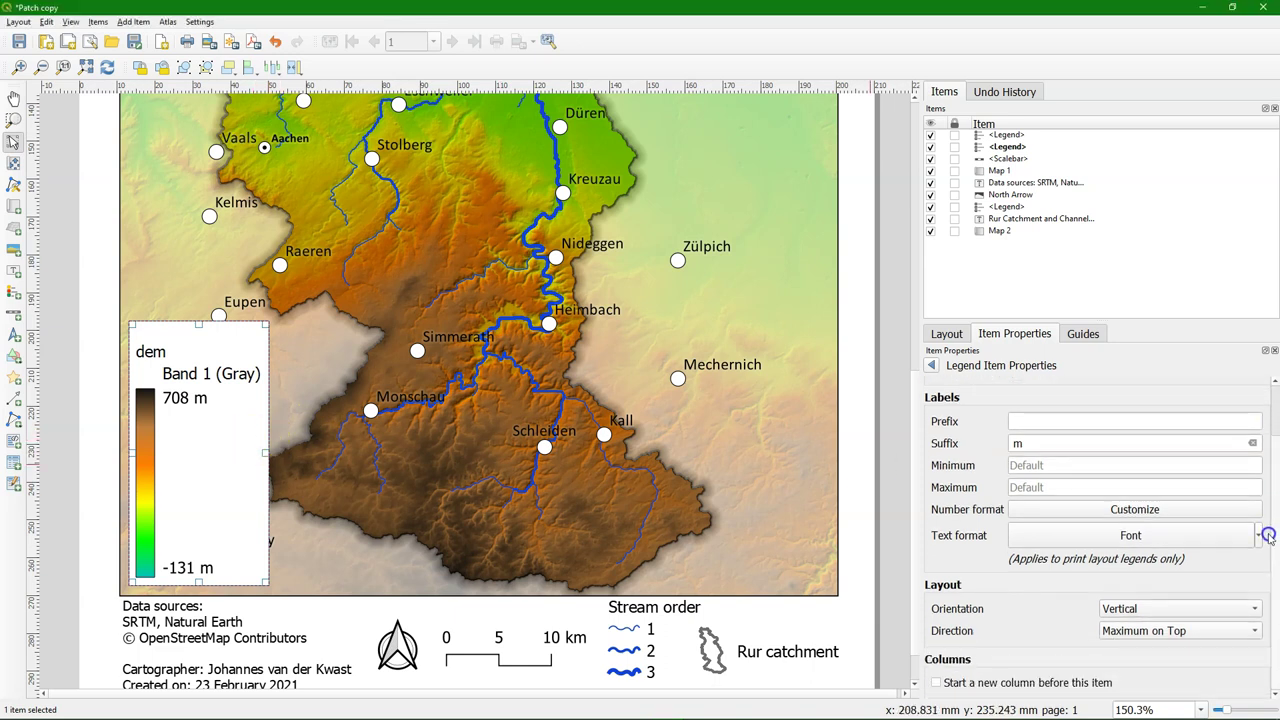
{"action": "left_click", "coordinate": [1145, 632]}
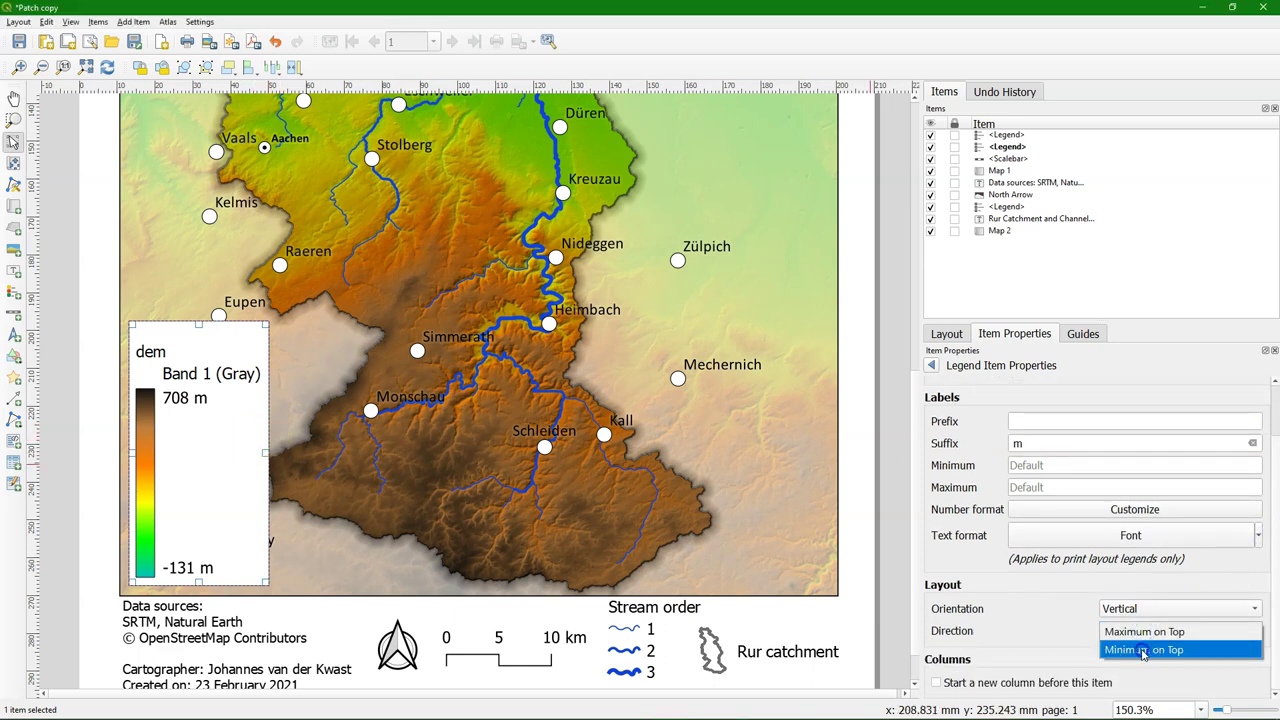
{"action": "left_click", "coordinate": [1143, 650]}
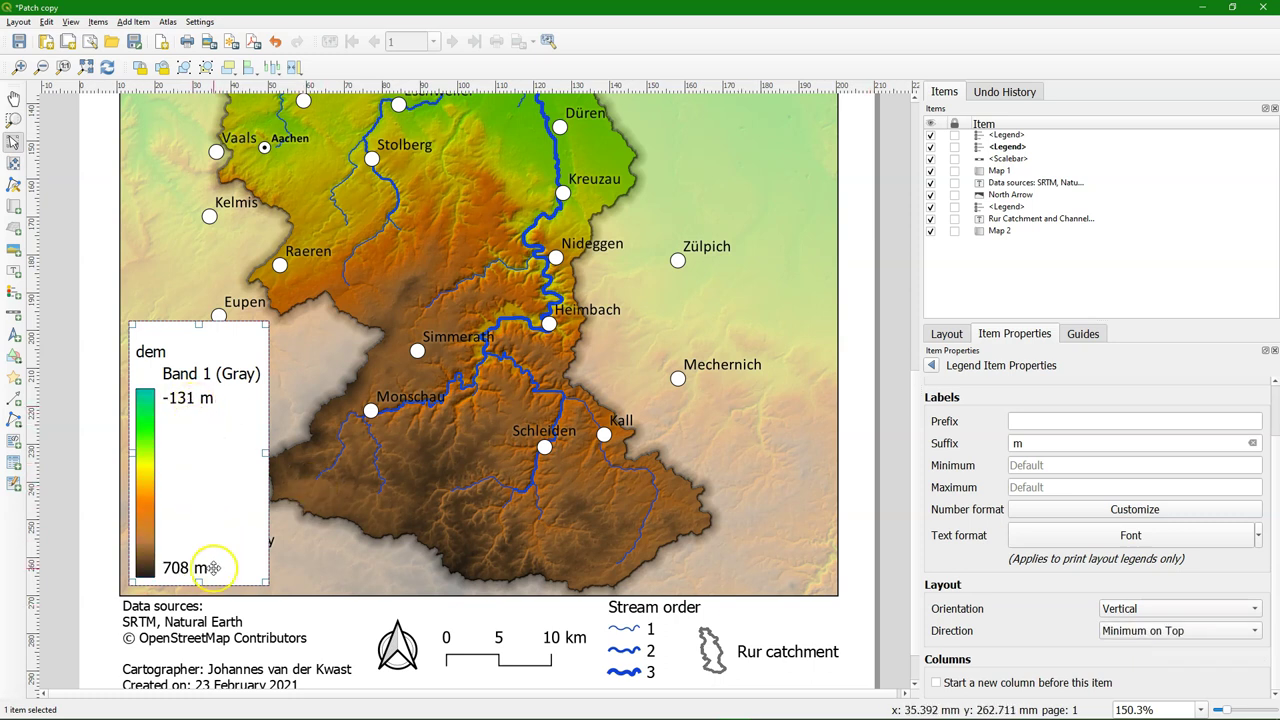
Step: Remove the Band 1 (Gray) line and rename the dem entry to Elevation
{"action": "left_click", "coordinate": [939, 371]}
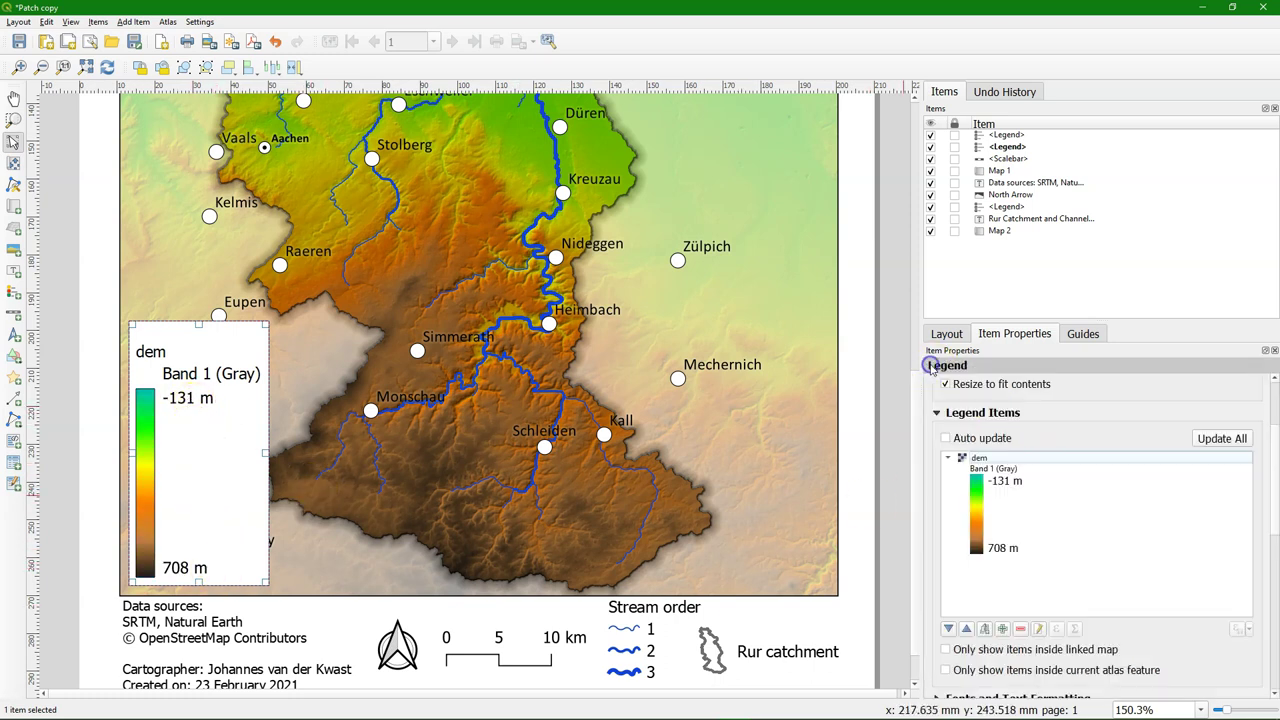
{"action": "left_click", "coordinate": [996, 469]}
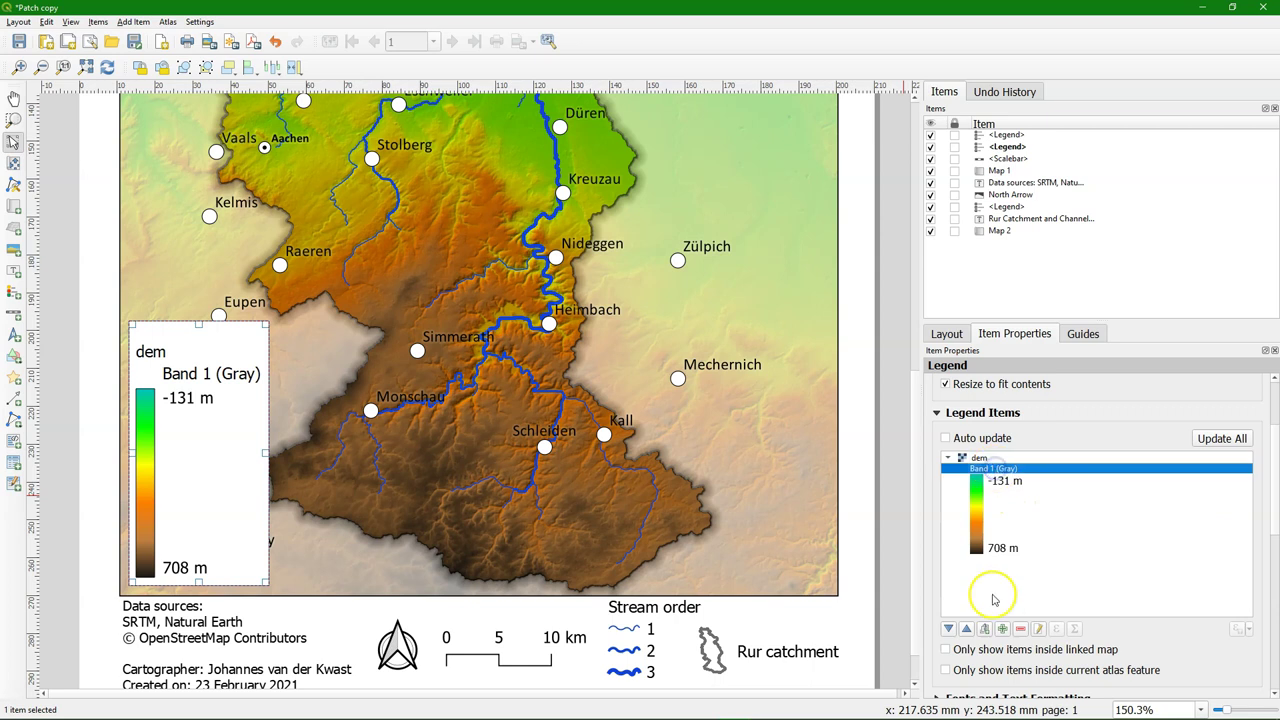
{"action": "left_click", "coordinate": [1020, 628]}
{"action": "left_click", "coordinate": [980, 458]}
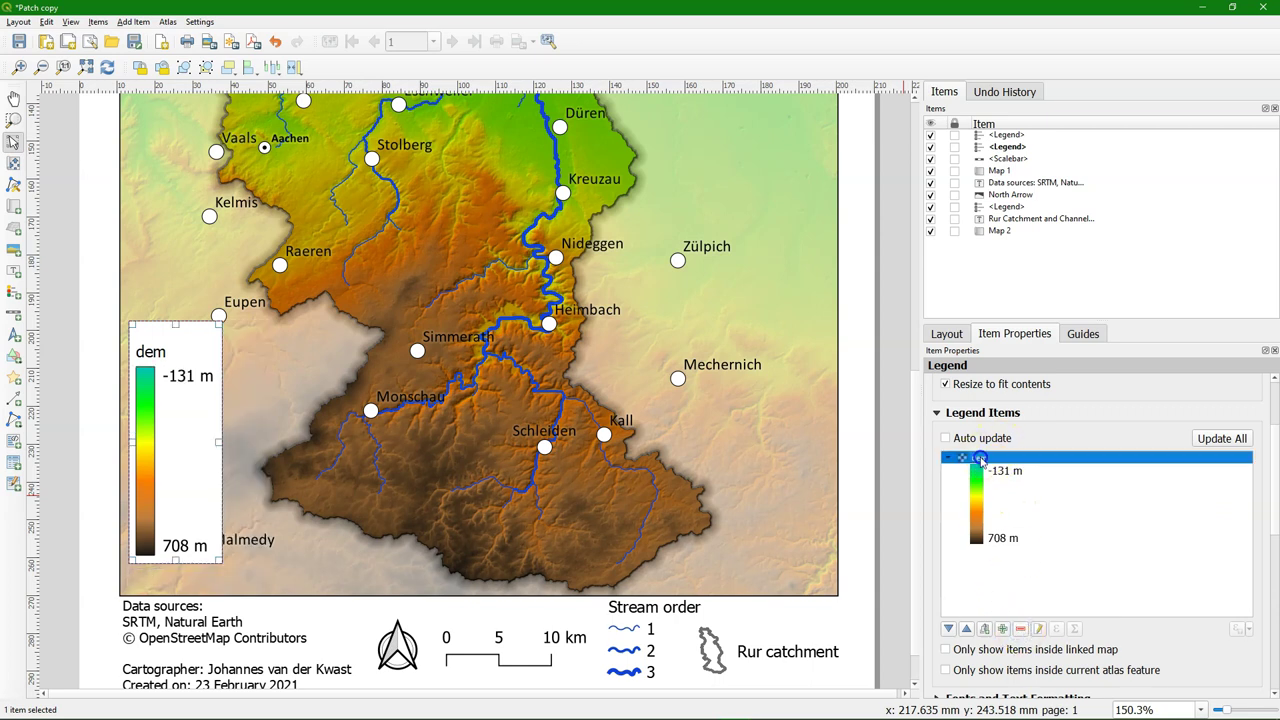
{"action": "double_click", "coordinate": [980, 458]}
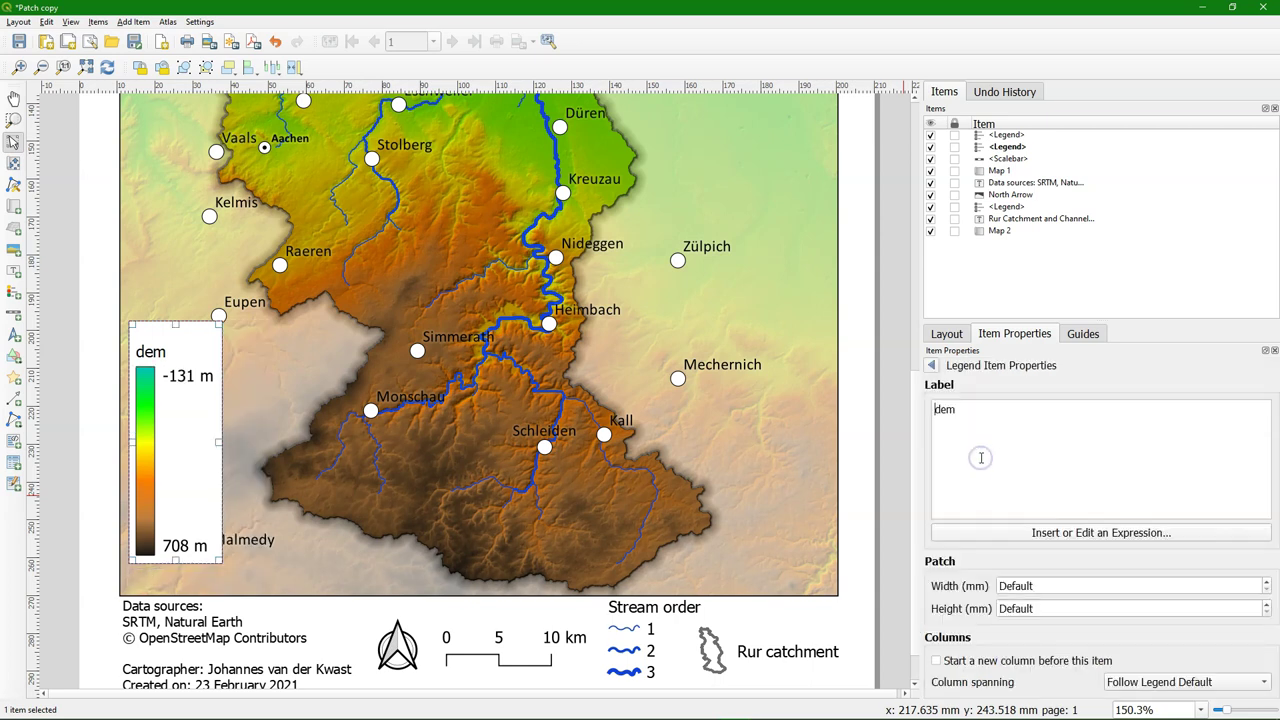
{"action": "left_click_drag", "start_coordinate": [962, 411], "coordinate": [917, 410]}
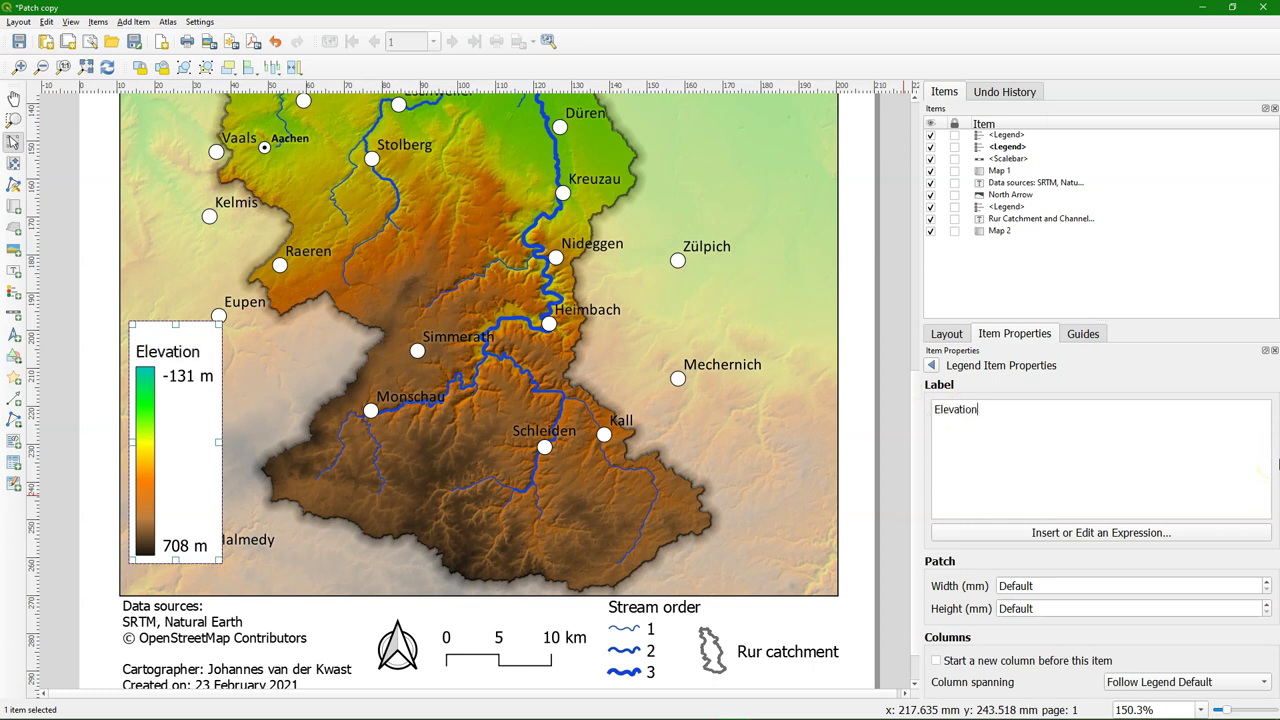
Step: Uncheck Background in the Elevation legend's main settings
{"action": "left_click", "coordinate": [932, 368]}
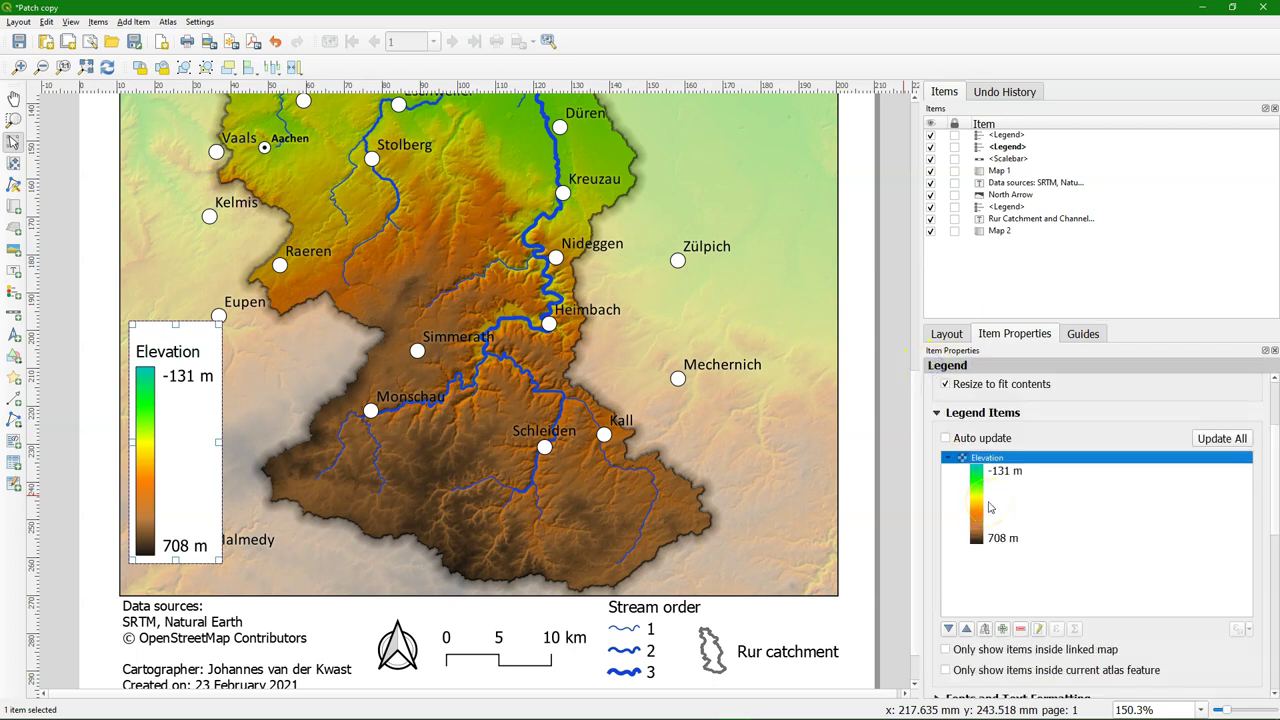
{"action": "left_click_drag", "start_coordinate": [1275, 475], "coordinate": [1263, 563]}
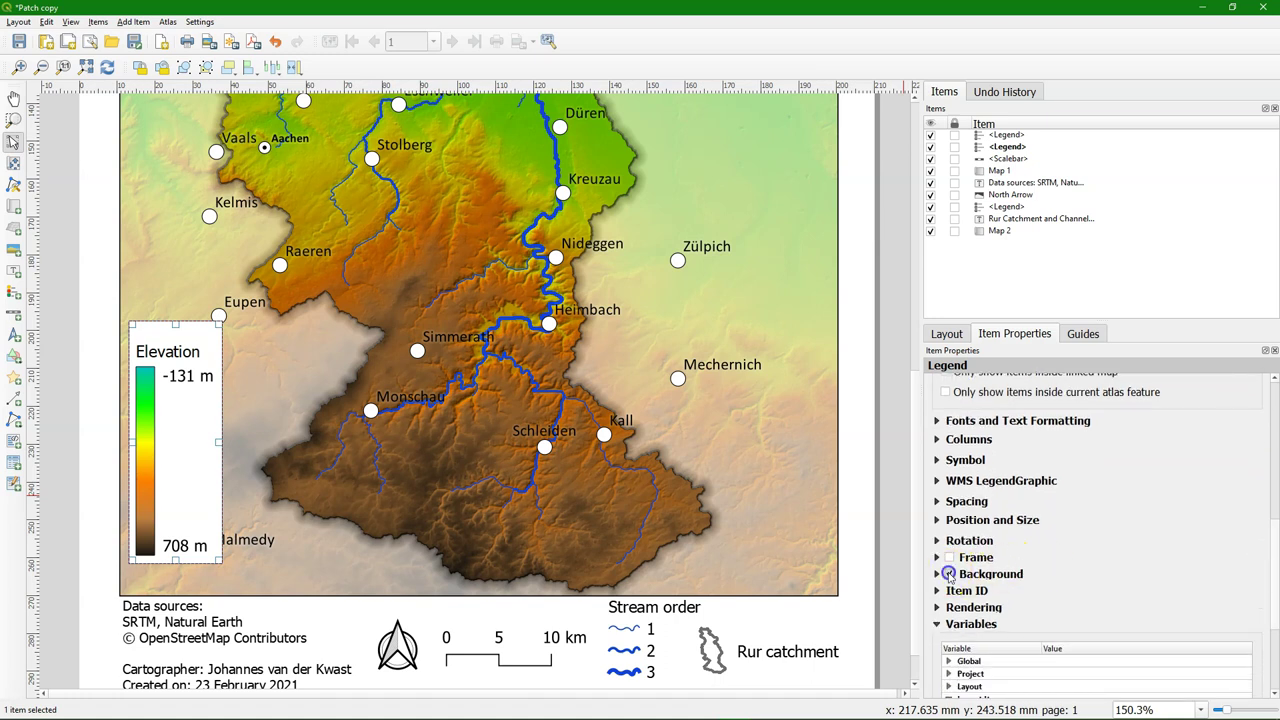
{"action": "left_click", "coordinate": [948, 574]}
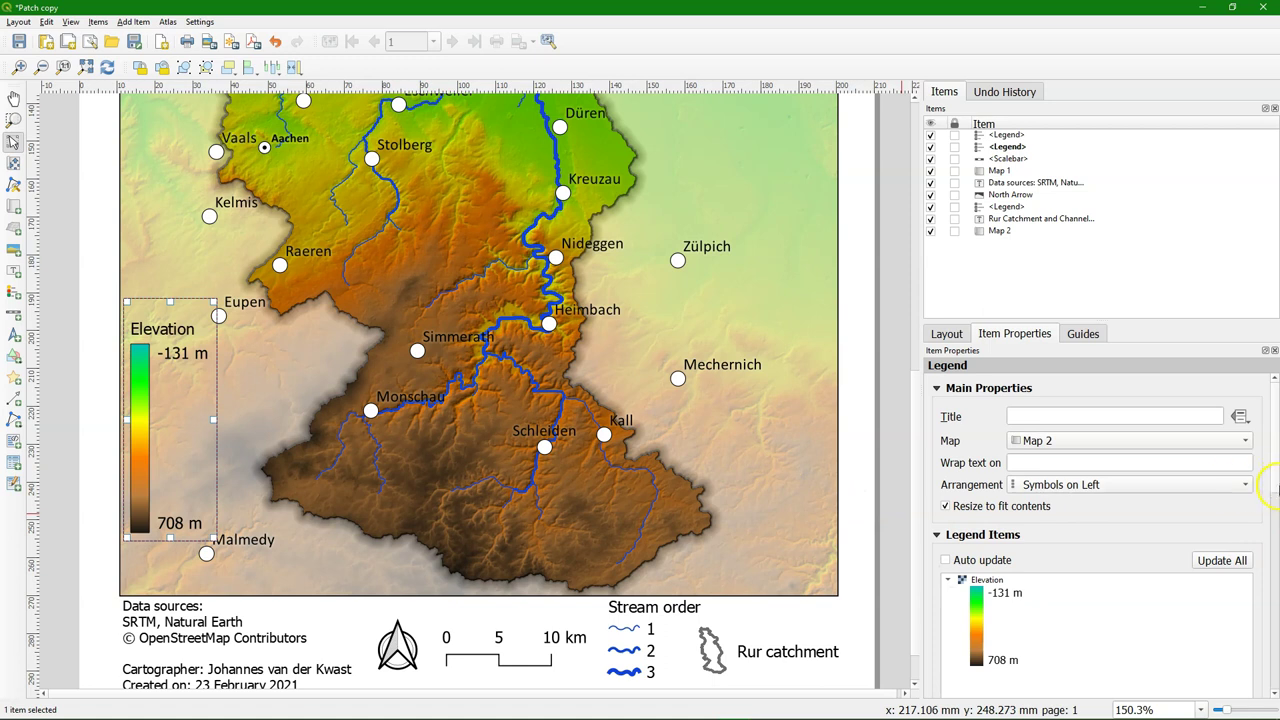
Step: Set the Elevation entry's ramp Orientation to Horizontal
{"action": "left_click_drag", "start_coordinate": [1275, 477], "coordinate": [1268, 523]}
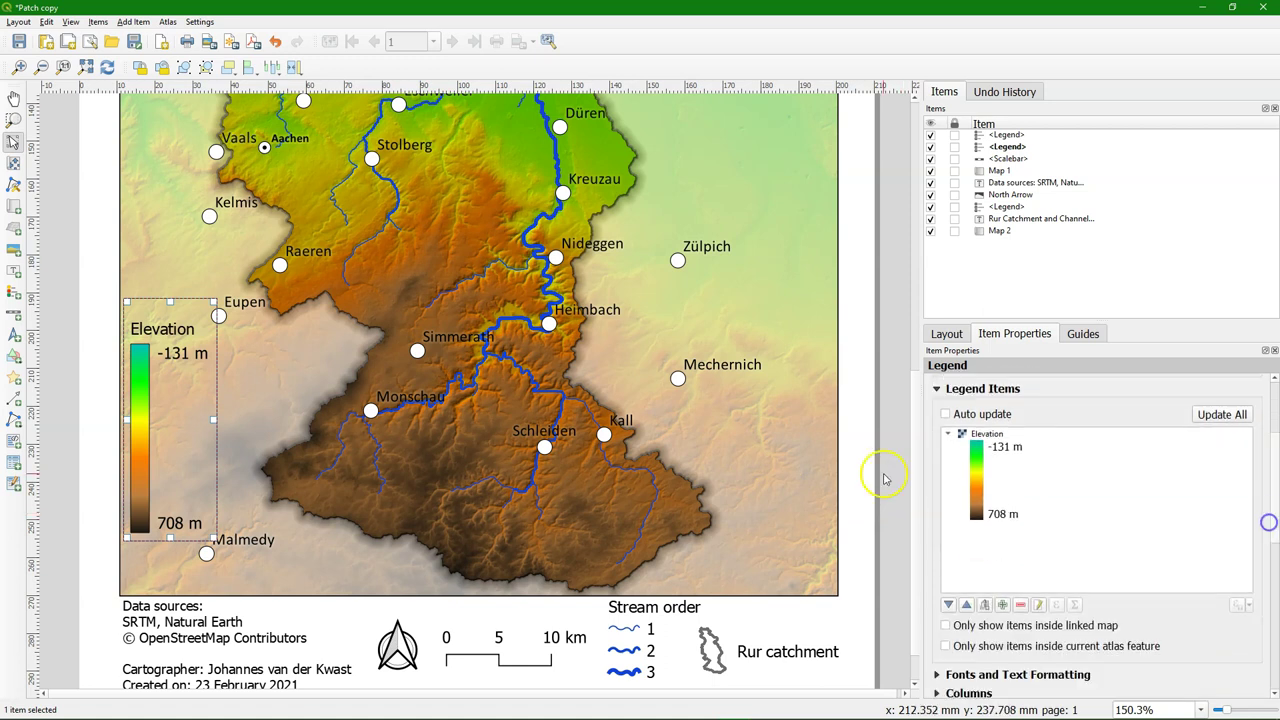
{"action": "left_click", "coordinate": [975, 468]}
{"action": "double_click", "coordinate": [975, 468]}
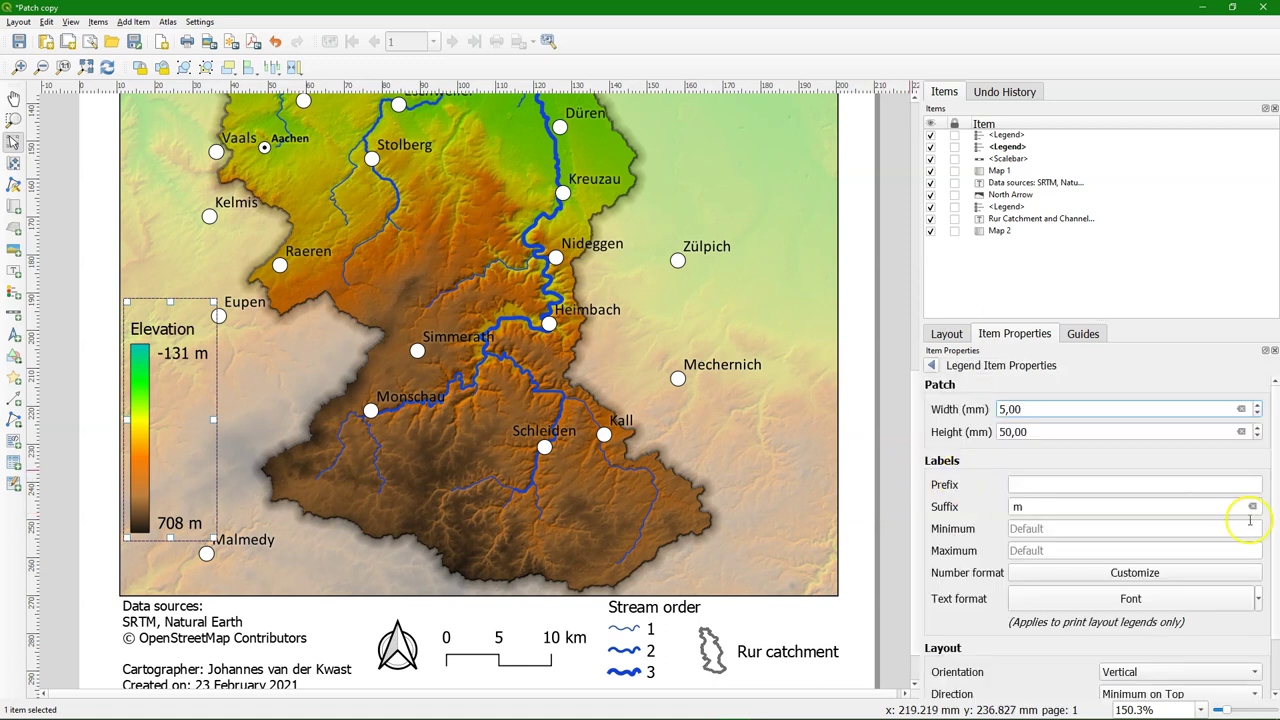
{"action": "left_click_drag", "start_coordinate": [1275, 484], "coordinate": [1276, 528]}
{"action": "left_click", "coordinate": [1170, 607]}
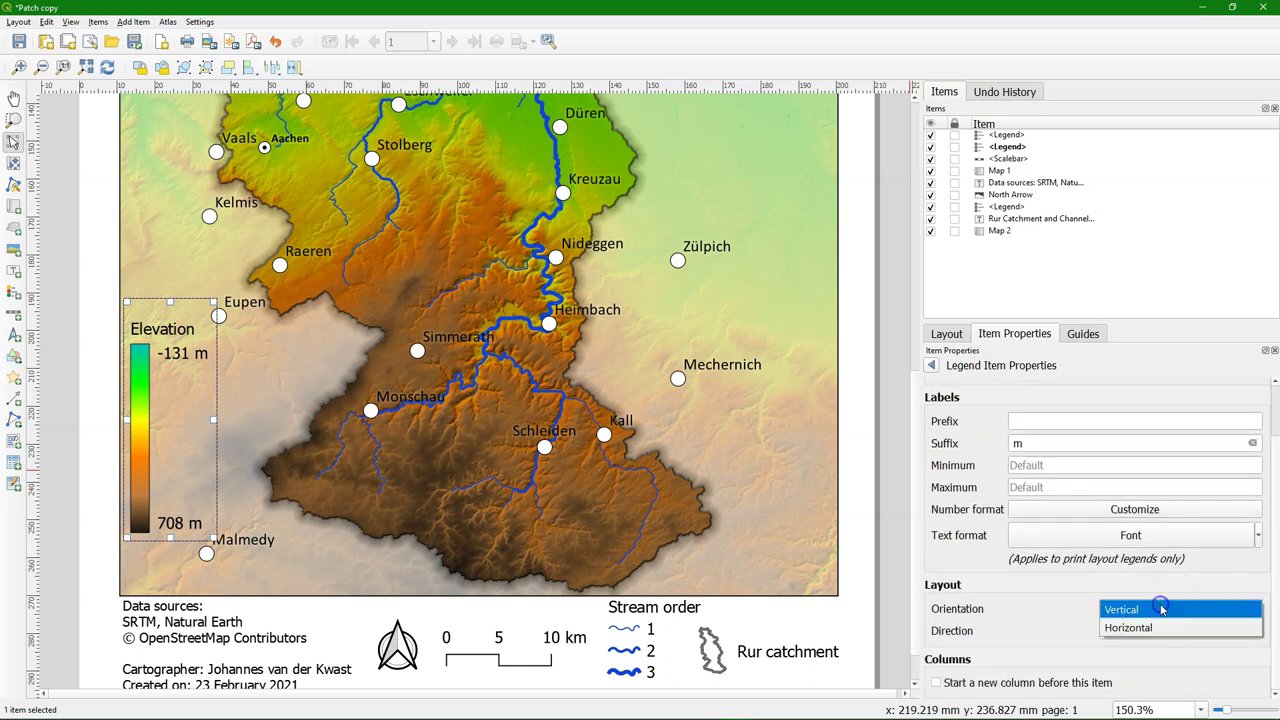
{"action": "left_click", "coordinate": [1153, 628]}
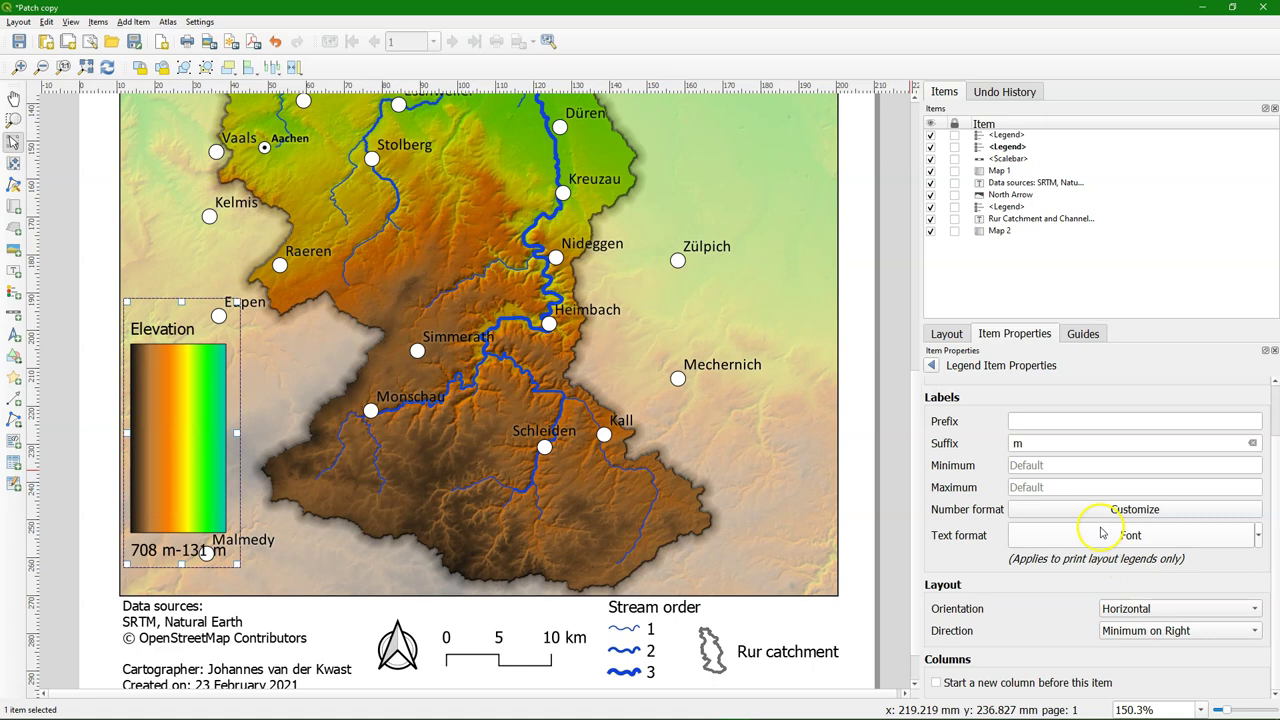
Step: Set the Elevation ramp patch to 50 mm wide and 5 mm tall
{"action": "left_click_drag", "start_coordinate": [1275, 537], "coordinate": [1267, 440]}
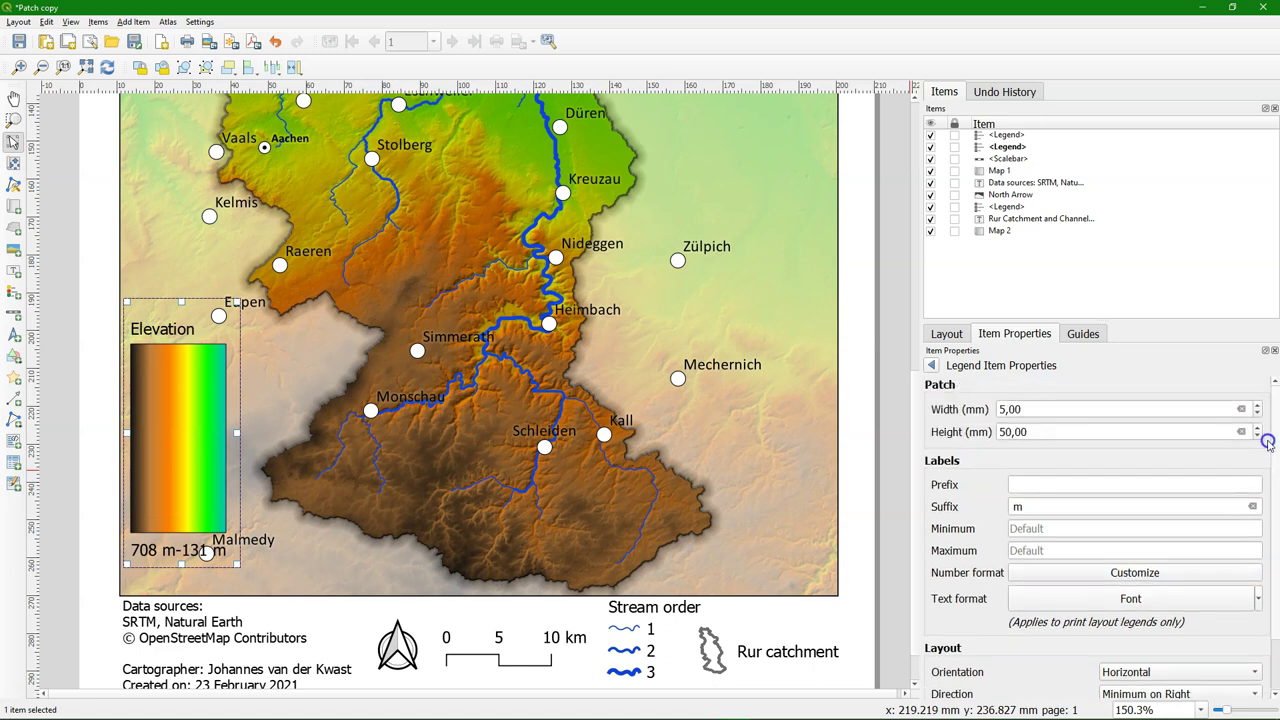
{"action": "left_click_drag", "start_coordinate": [1040, 406], "coordinate": [932, 398]}
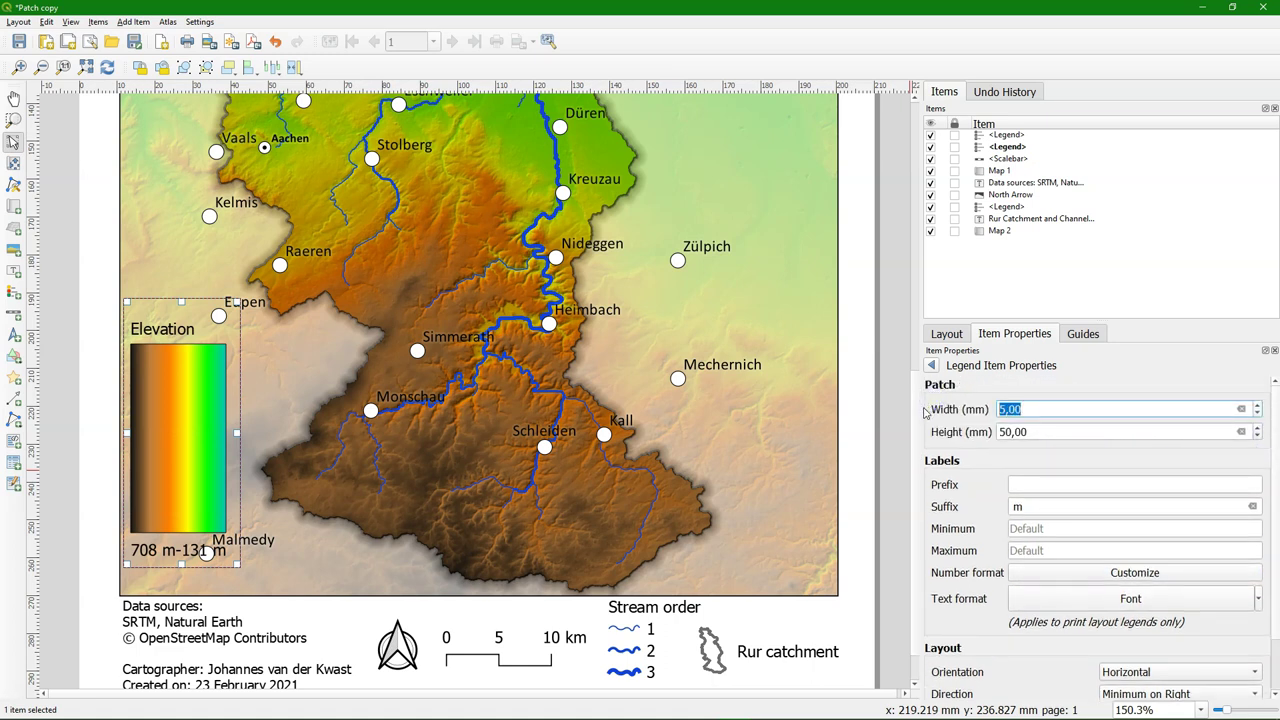
{"action": "type", "text": "50"}
{"action": "key", "text": "Tab"}
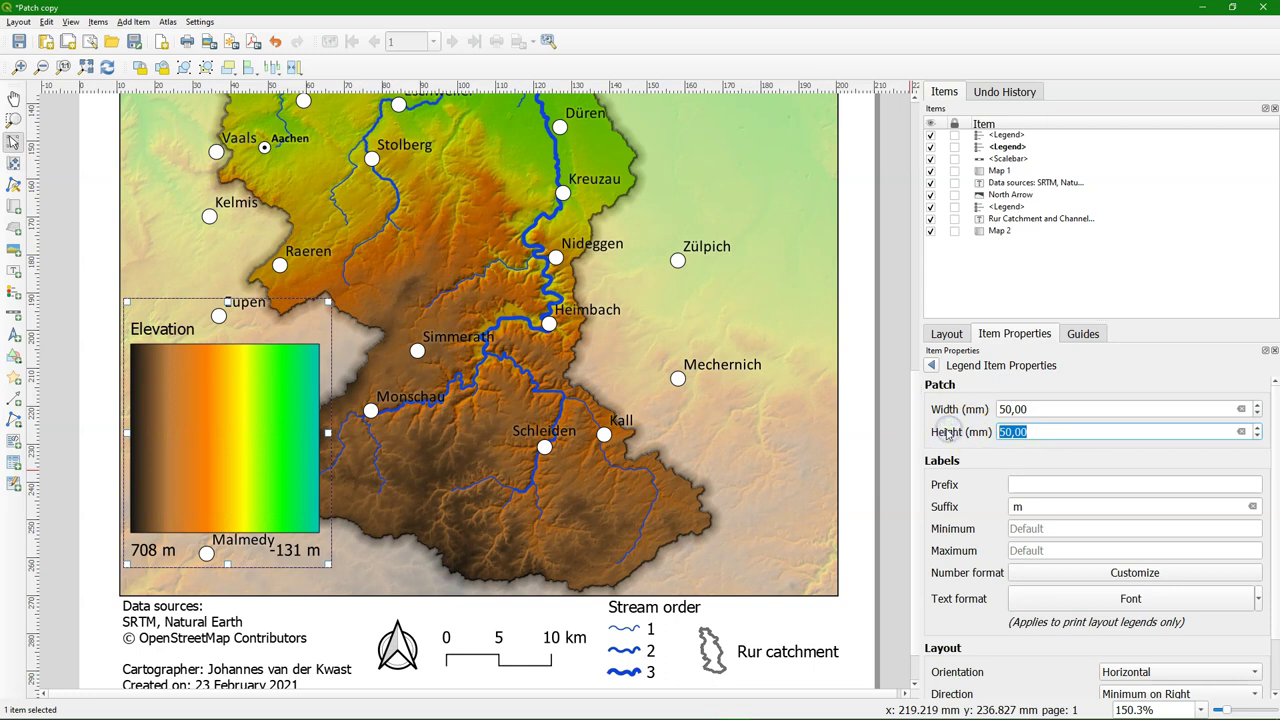
{"action": "type", "text": "5"}
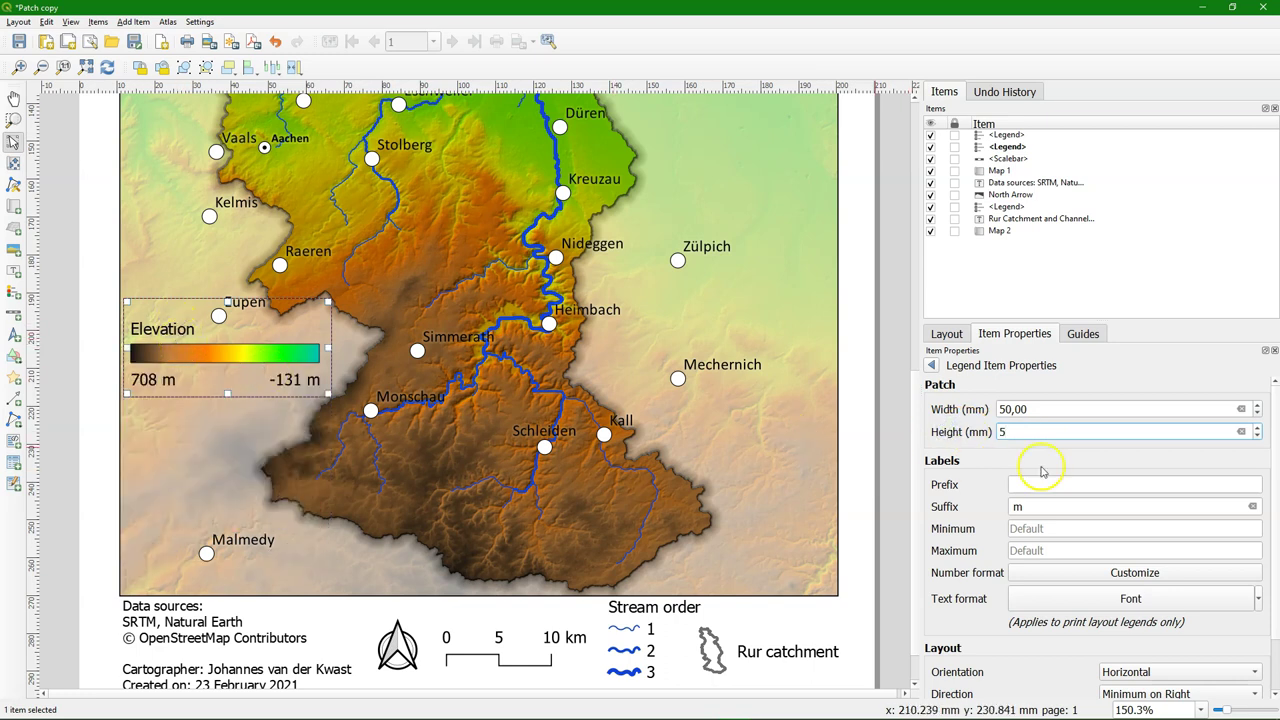
Step: Set Direction to Maximum on Right and drag the legend to the map's lower right
{"action": "scroll", "coordinate": [1266, 490], "scroll_direction": "down", "scroll_amount": 2}
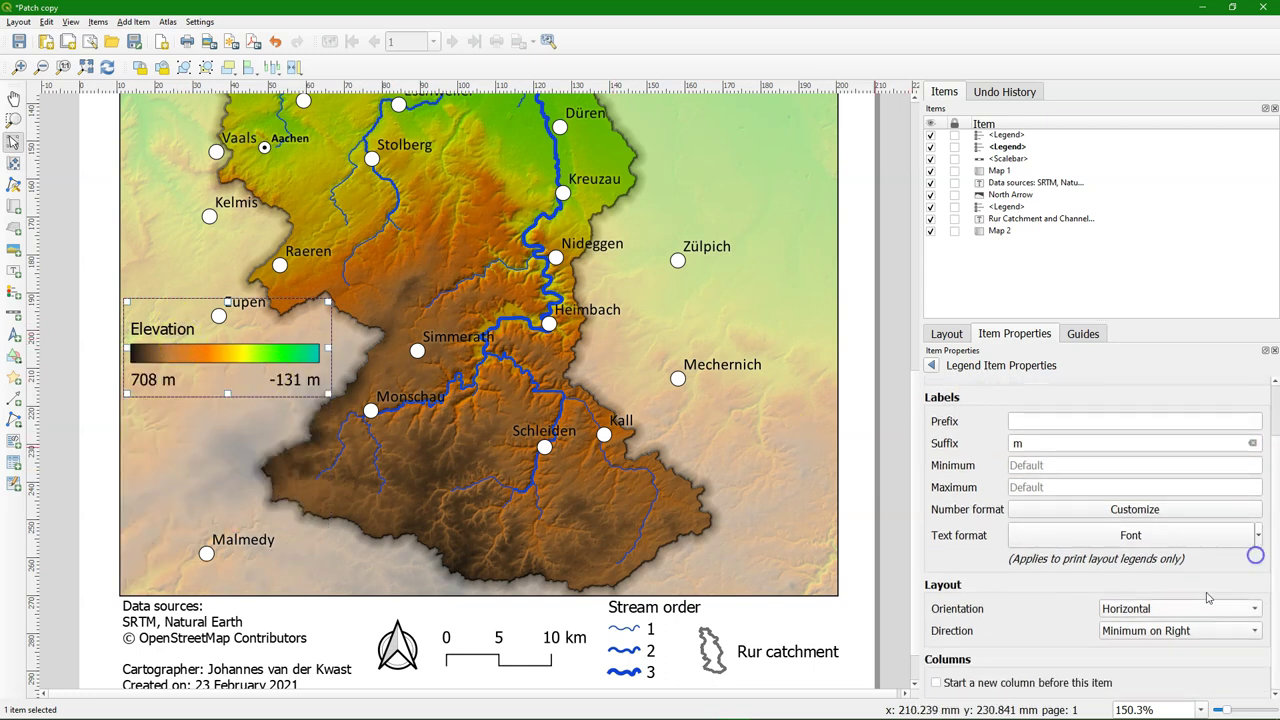
{"action": "left_click", "coordinate": [1165, 630]}
{"action": "left_click", "coordinate": [1157, 617]}
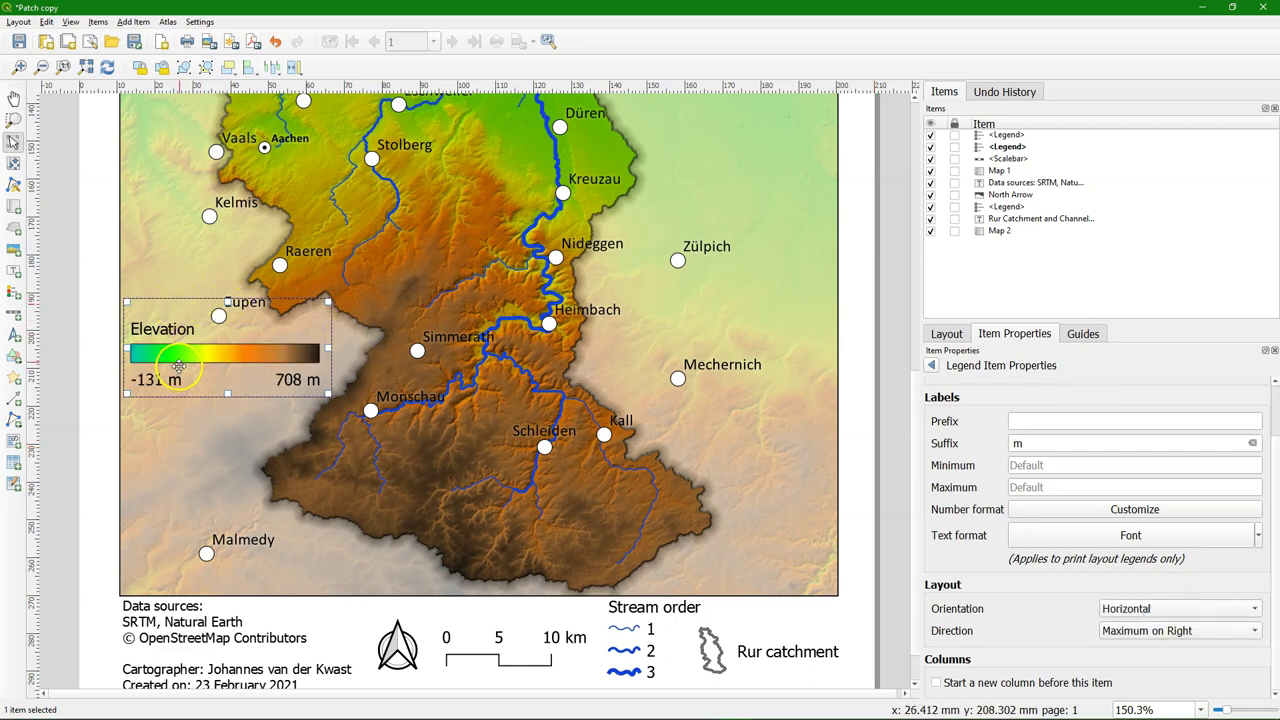
{"action": "mouse_move", "coordinate": [182, 360]}
{"action": "left_mouse_down"}
{"action": "mouse_move", "coordinate": [261, 429]}
{"action": "mouse_move", "coordinate": [625, 555]}
{"action": "mouse_move", "coordinate": [688, 557]}
{"action": "mouse_move", "coordinate": [698, 581]}
{"action": "mouse_move", "coordinate": [685, 522]}
{"action": "mouse_move", "coordinate": [686, 323]}
{"action": "left_mouse_up"}
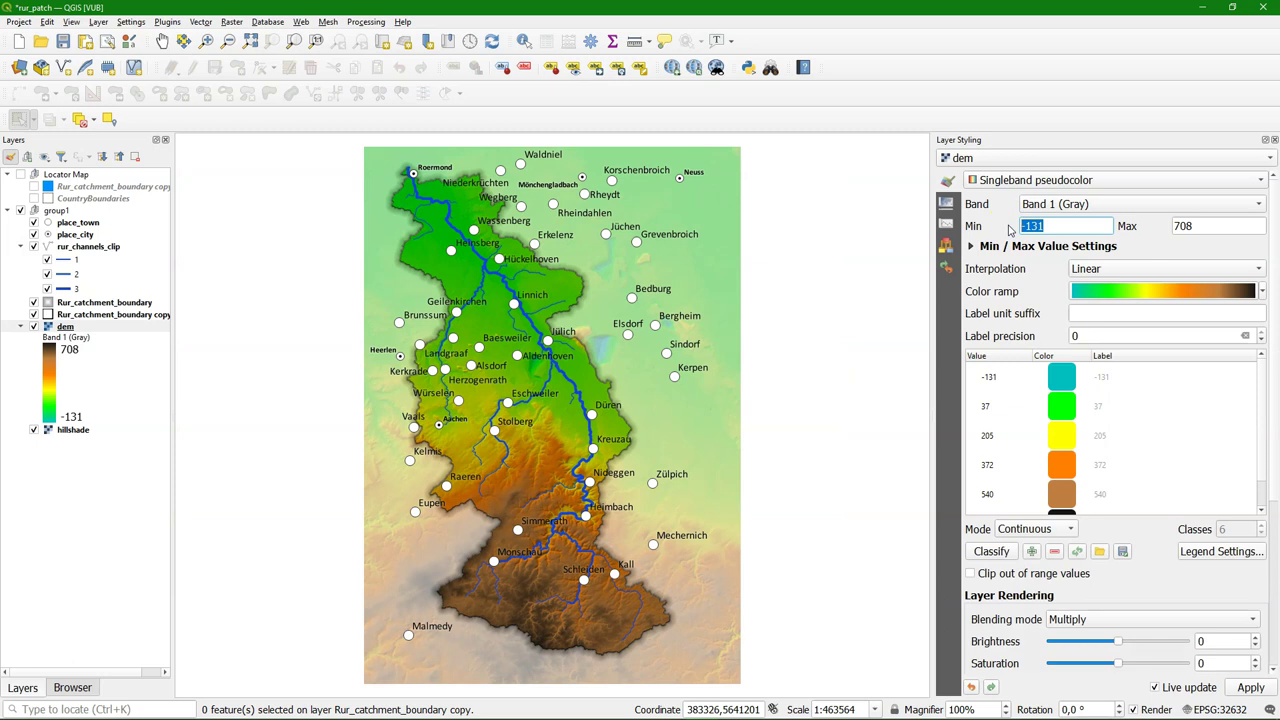
Step: Enter 100 as the dem pseudocolor minimum, apply it, and switch back to the Patch copy layout
{"action": "type", "text": "100"}
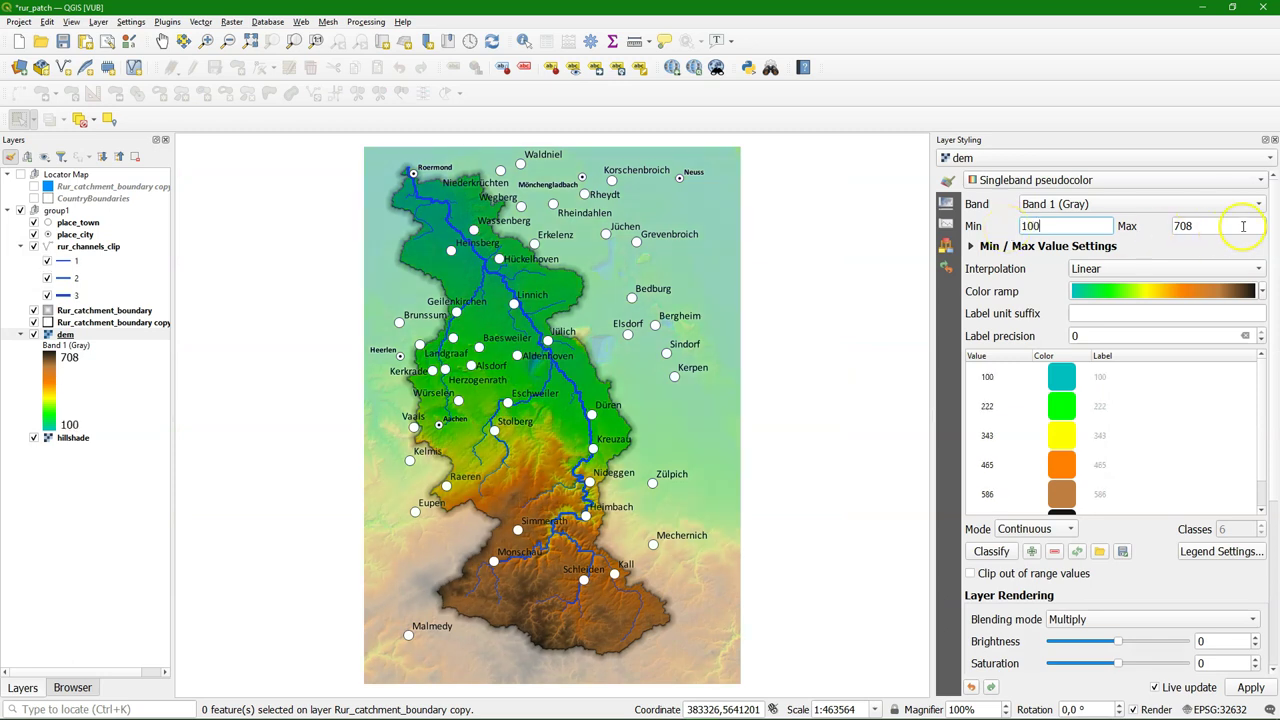
{"action": "left_click", "coordinate": [1230, 225]}
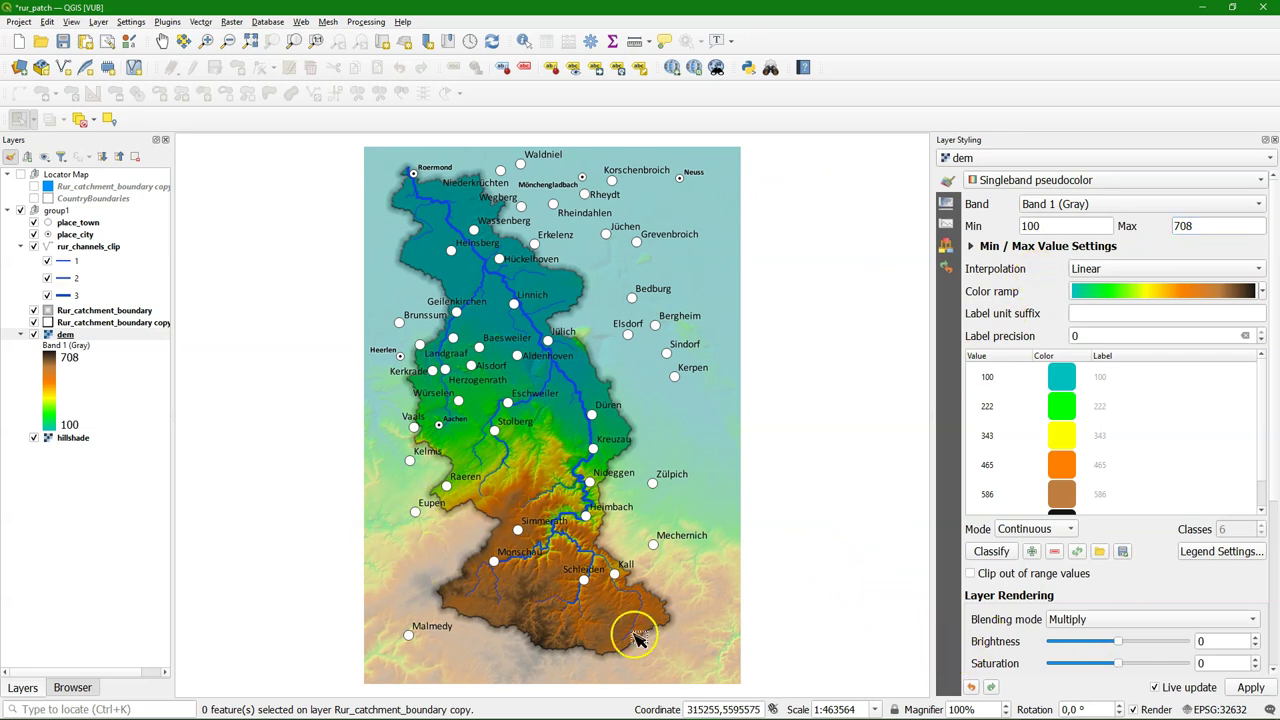
{"action": "mouse_move", "coordinate": [845, 712]}
{"action": "left_click", "coordinate": [740, 707]}
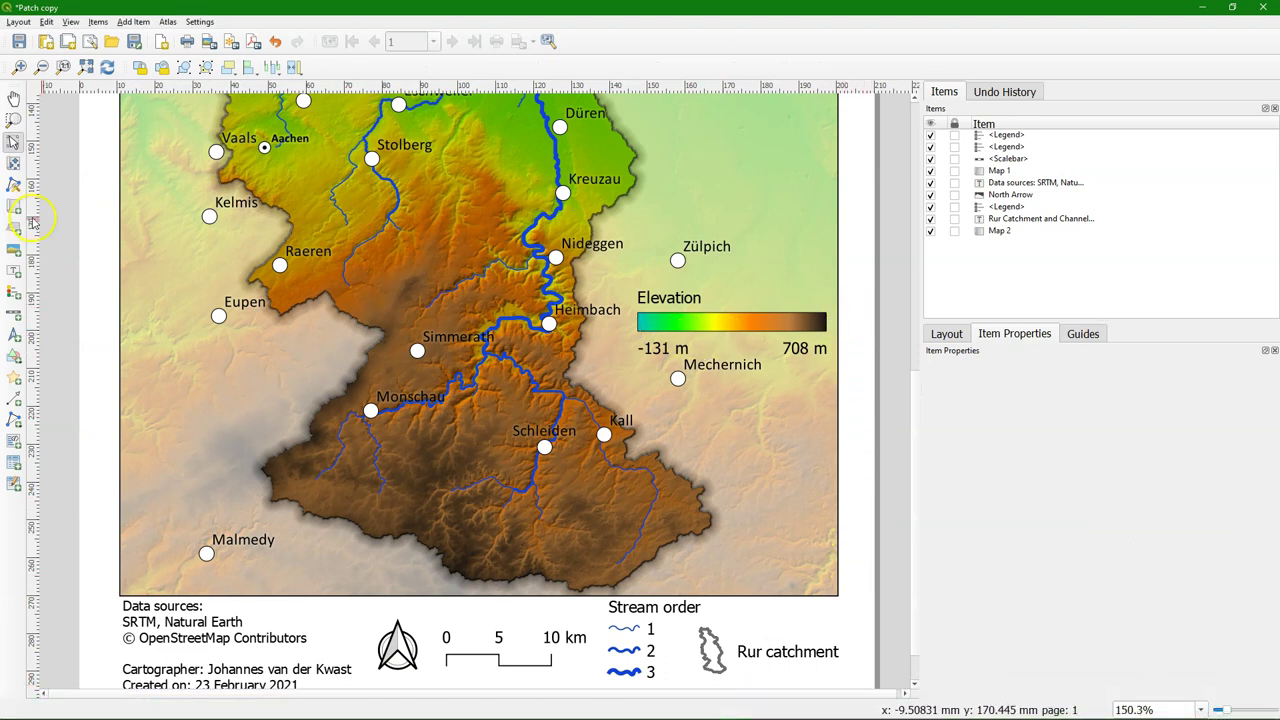
Step: Refresh the layout map and switch on Auto update for the Elevation legend
{"action": "left_click", "coordinate": [107, 67]}
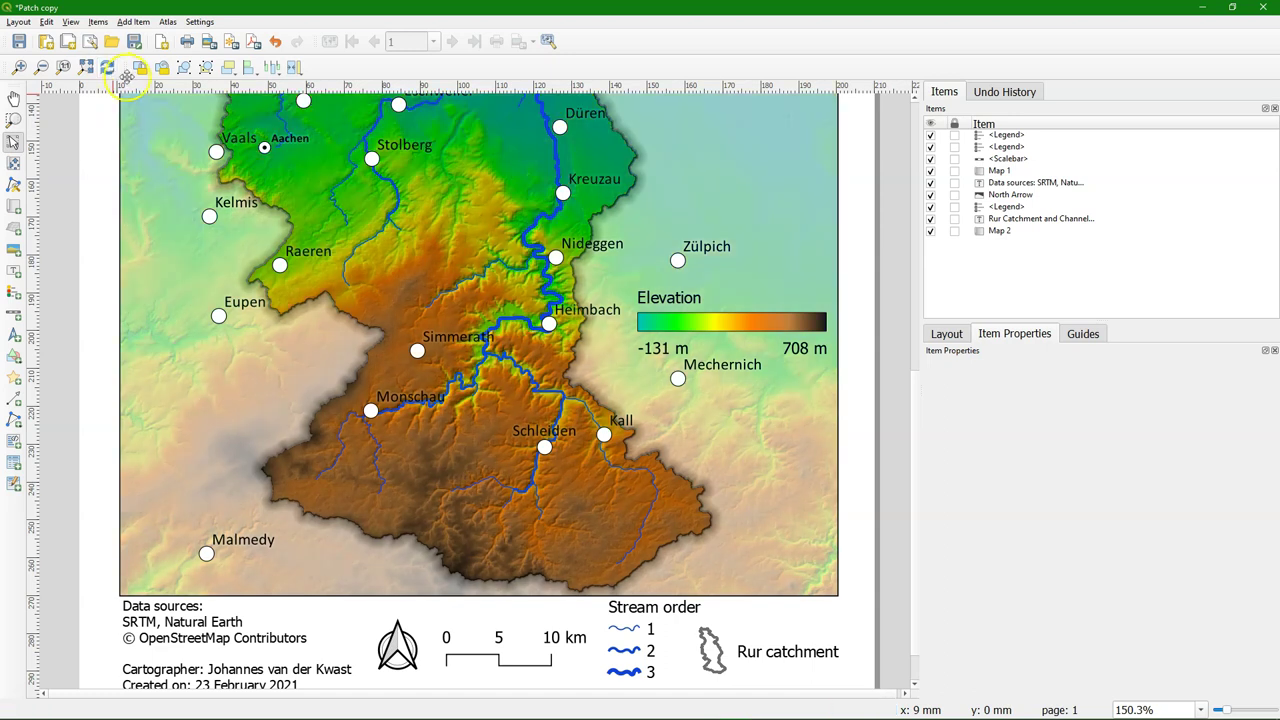
{"action": "left_click", "coordinate": [672, 325]}
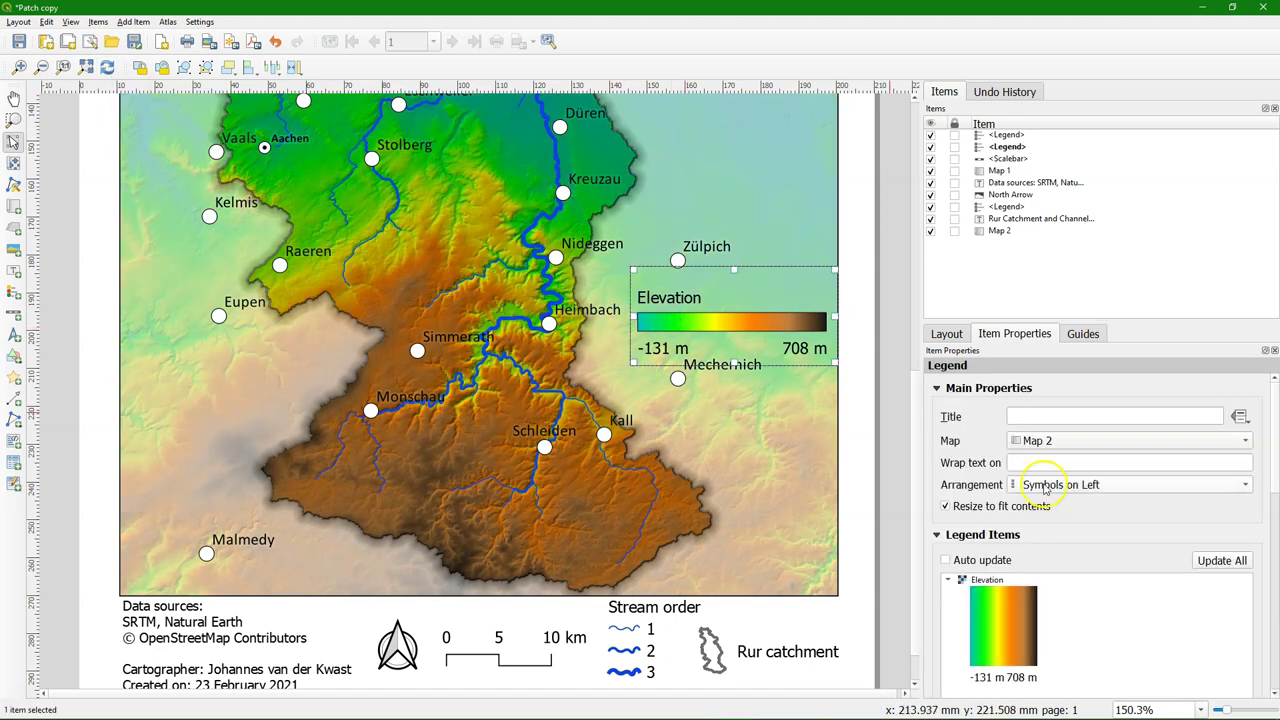
{"action": "left_click", "coordinate": [945, 561]}
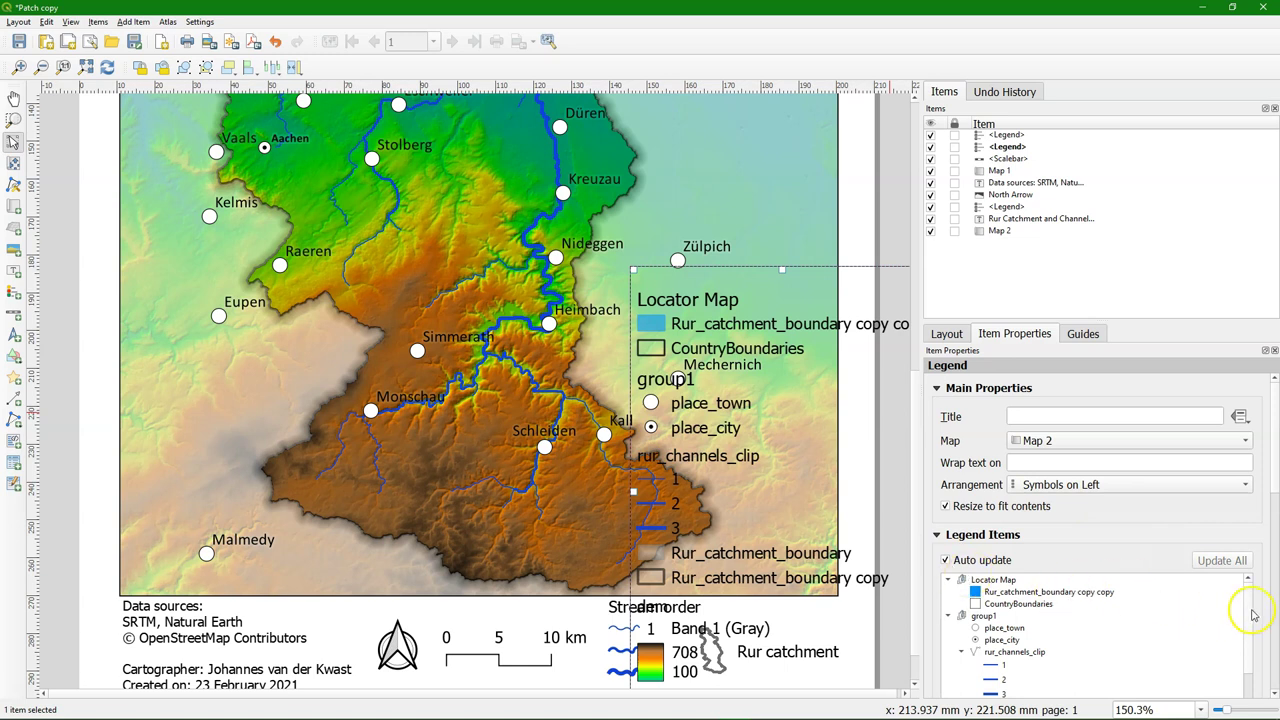
{"action": "left_click_drag", "start_coordinate": [1250, 604], "coordinate": [1249, 610]}
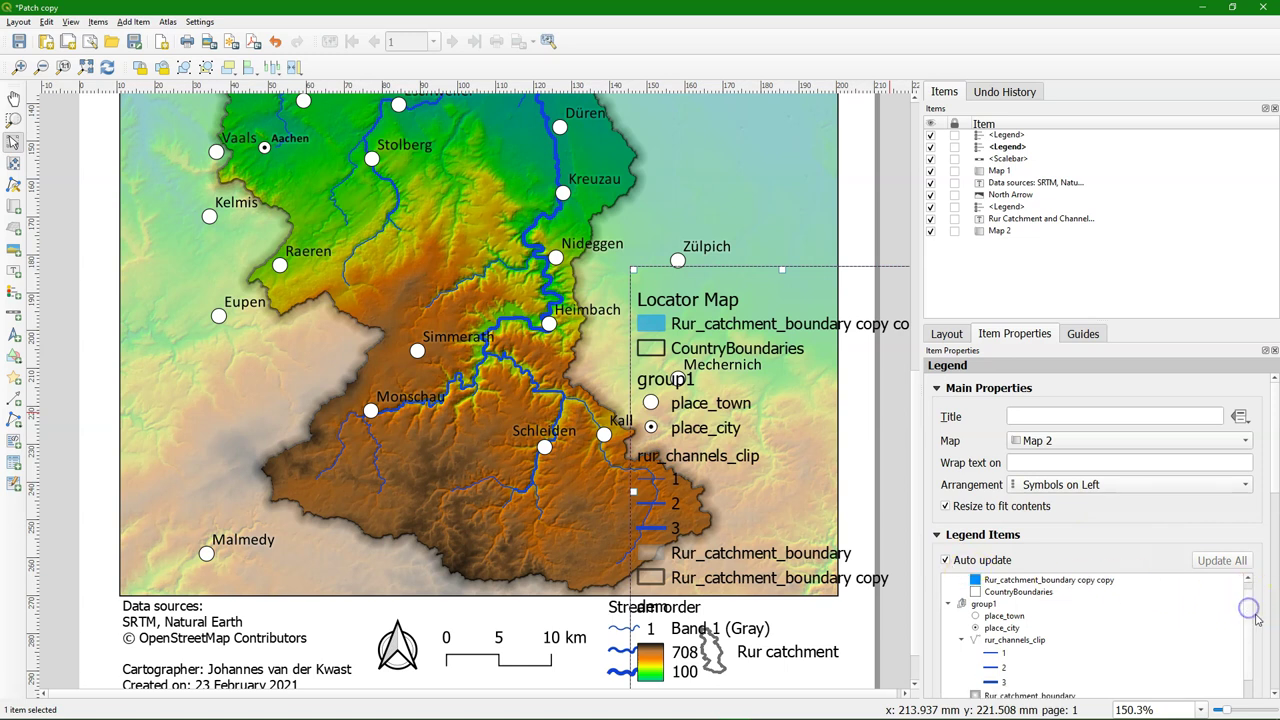
{"action": "scroll", "coordinate": [1255, 615], "scroll_direction": "up", "scroll_amount": 1}
Step: Turn Auto update off again and move the dem entry to the top of Legend Items
{"action": "left_click", "coordinate": [997, 580]}
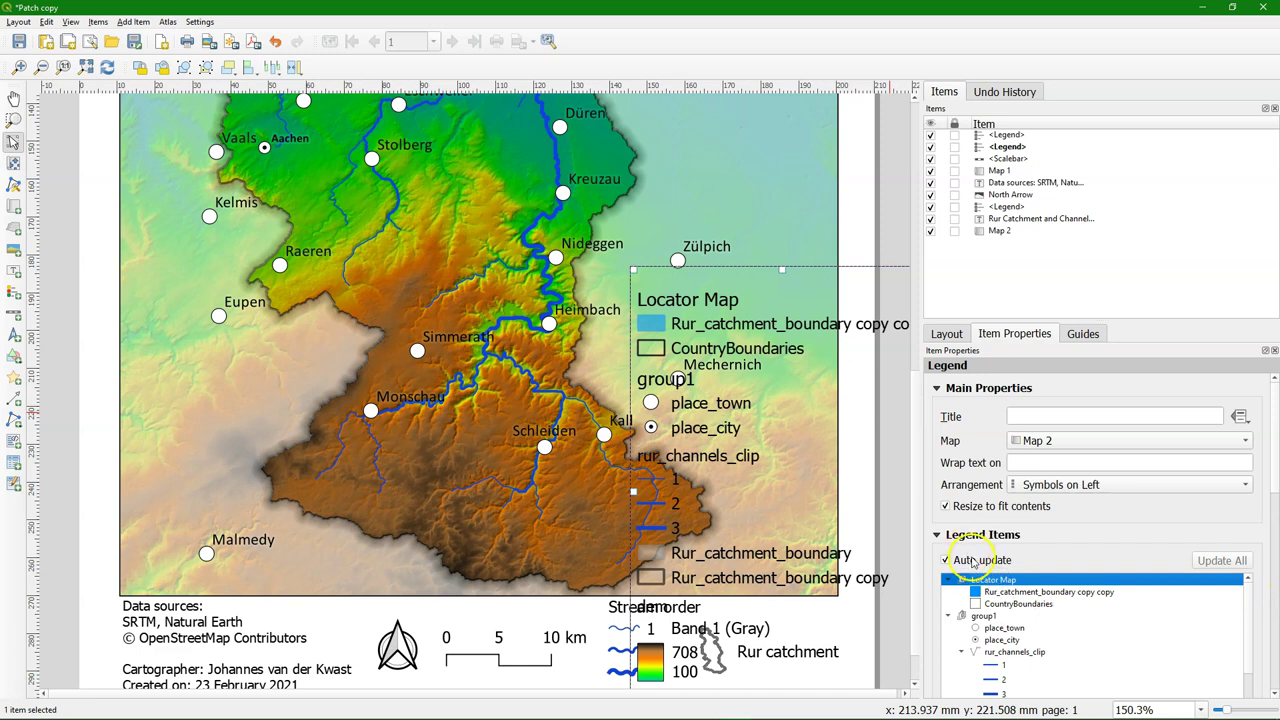
{"action": "left_click", "coordinate": [947, 561]}
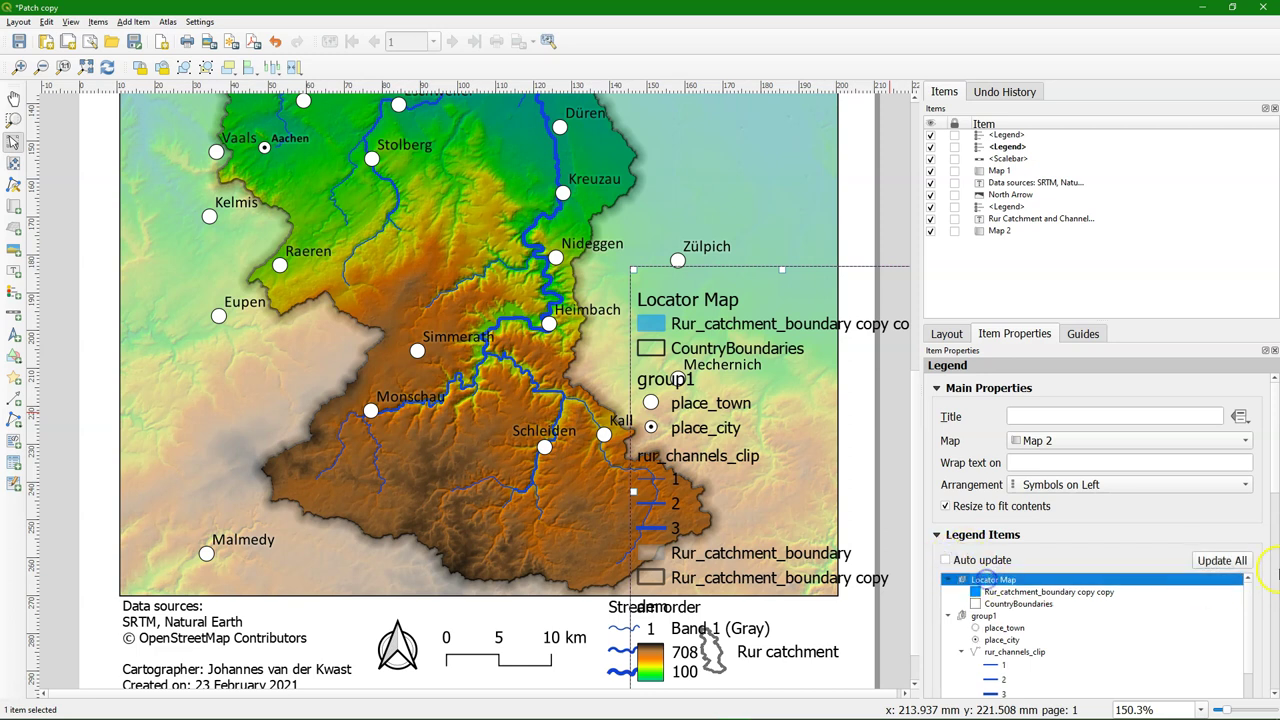
{"action": "left_click_drag", "start_coordinate": [1275, 480], "coordinate": [1266, 516]}
{"action": "left_click_drag", "start_coordinate": [992, 591], "coordinate": [1012, 442]}
Step: Give the dem legend symbol patch width 5, patch height 50 and label suffix 'm'
{"action": "left_click", "coordinate": [1020, 609]}
{"action": "left_click", "coordinate": [1038, 609]}
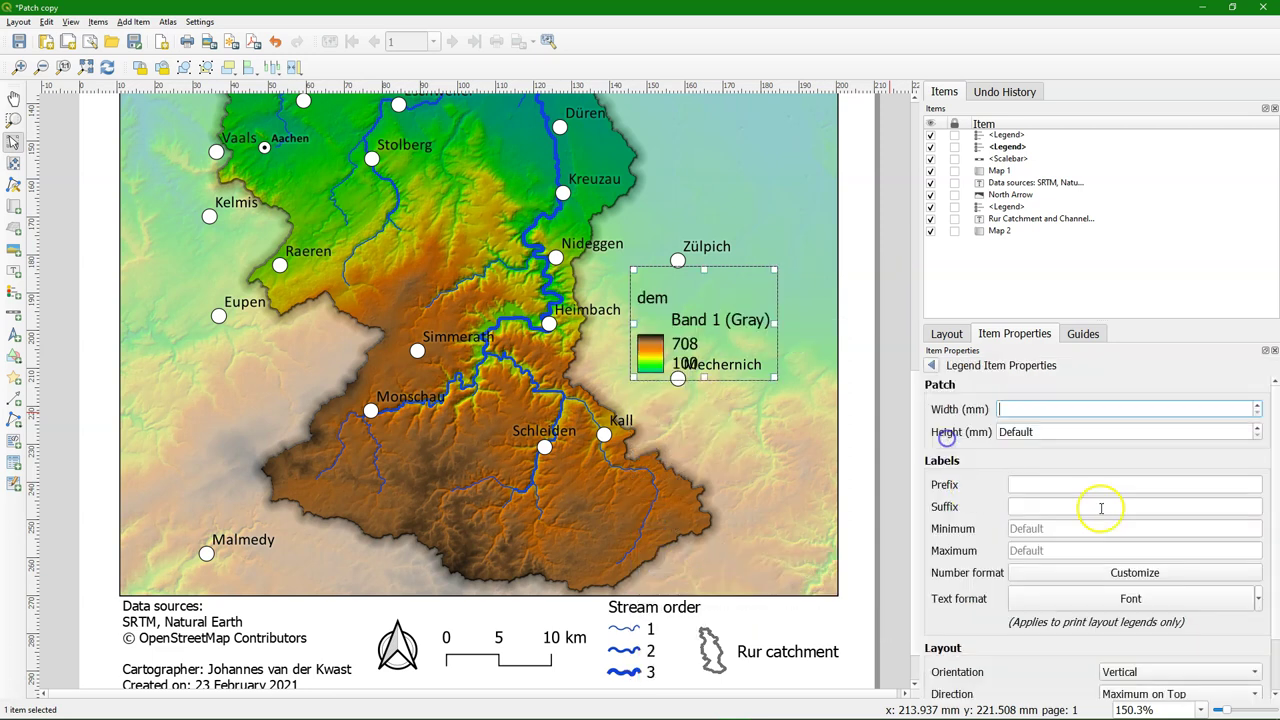
{"action": "left_click", "coordinate": [1027, 413]}
{"action": "type", "text": "5"}
{"action": "left_click", "coordinate": [1038, 430]}
{"action": "type", "text": "50"}
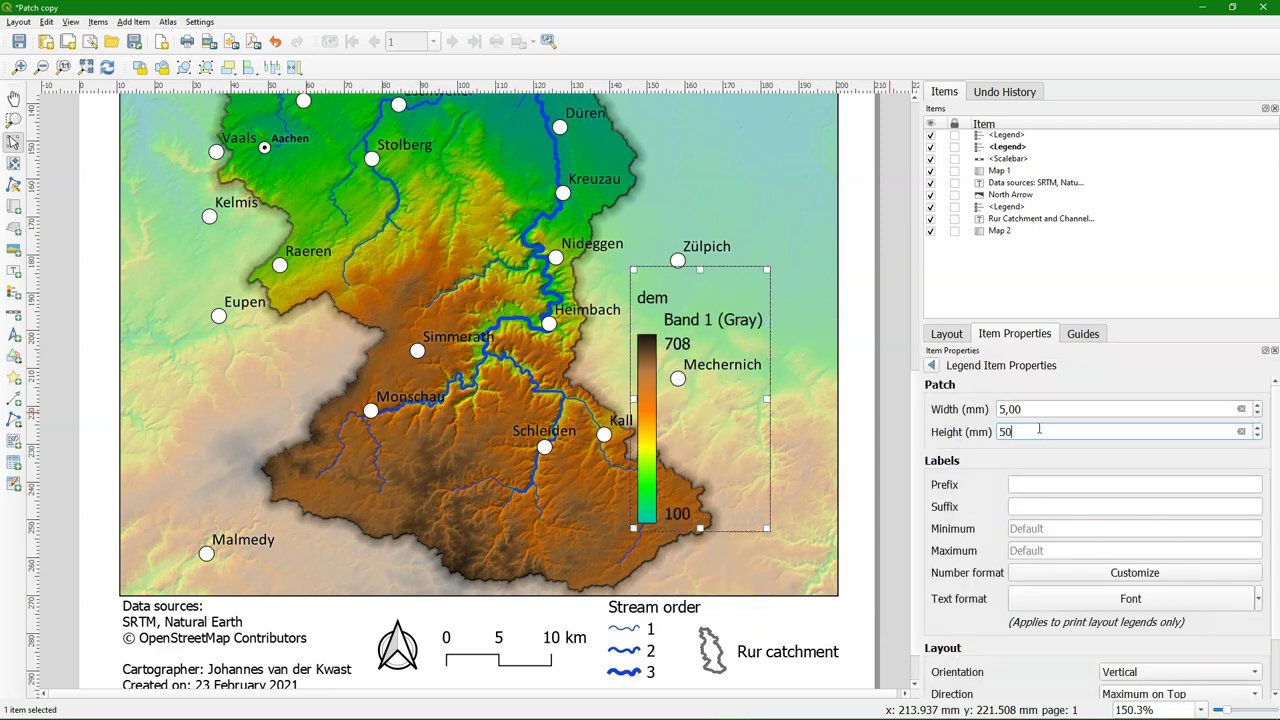
{"action": "left_click", "coordinate": [1017, 505]}
{"action": "type", "text": "m"}
Step: Move the legend to the map's left side and rename the dem entry to 'Elevation'
{"action": "scroll", "coordinate": [1151, 647], "scroll_direction": "down", "scroll_amount": 1}
{"action": "left_click_drag", "start_coordinate": [668, 277], "coordinate": [172, 277]}
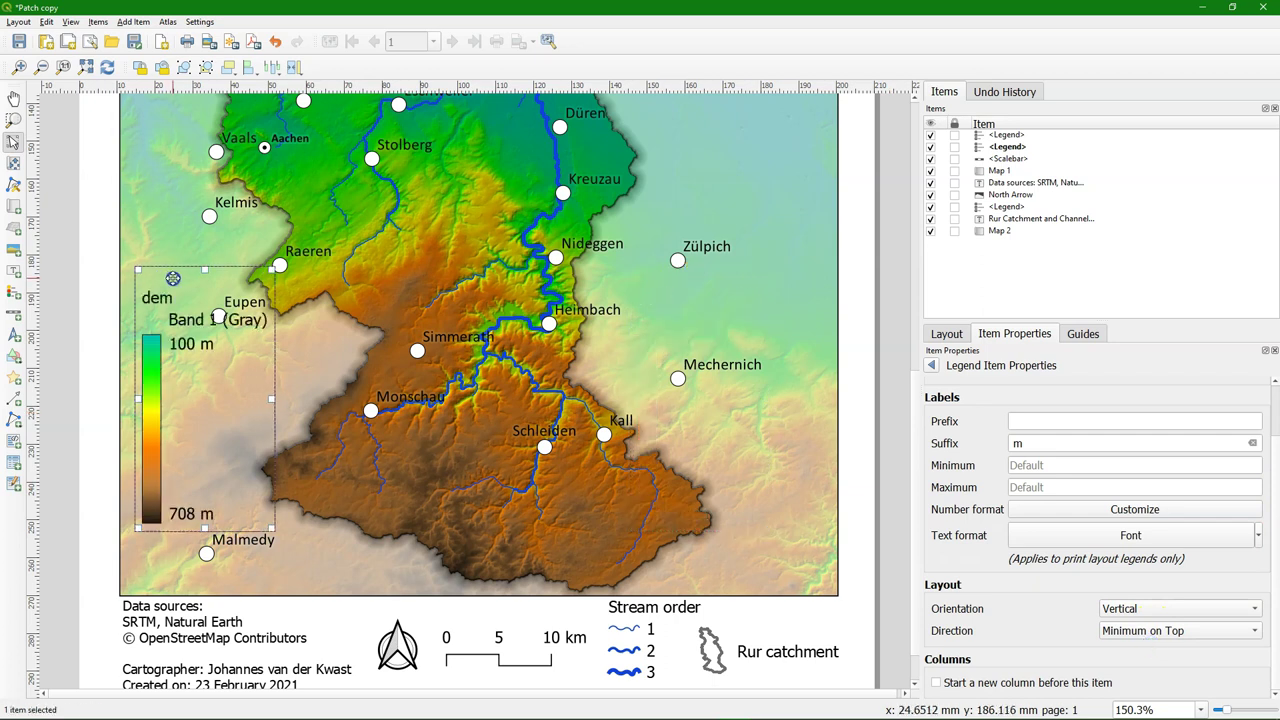
{"action": "left_click", "coordinate": [933, 368]}
{"action": "double_click", "coordinate": [950, 440]}
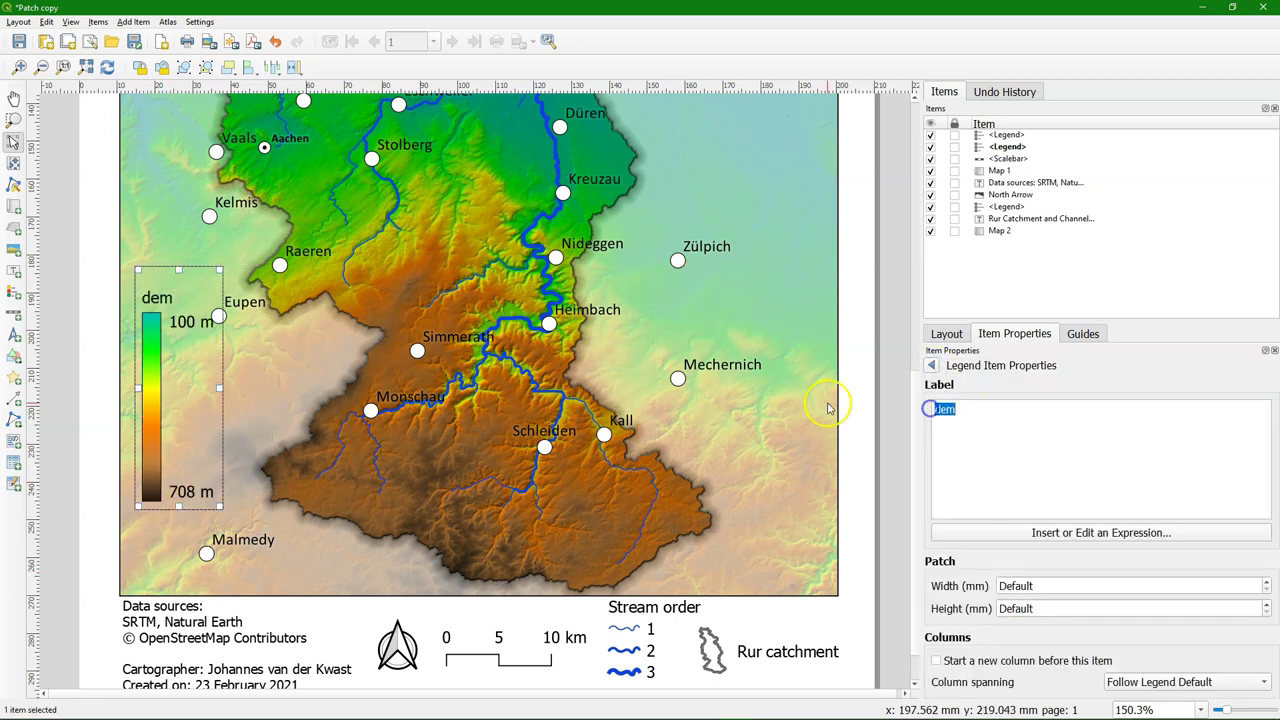
{"action": "type", "text": "Elevation"}
Step: Select the map instead of the legend and fit the whole page in view
{"action": "left_click", "coordinate": [312, 540]}
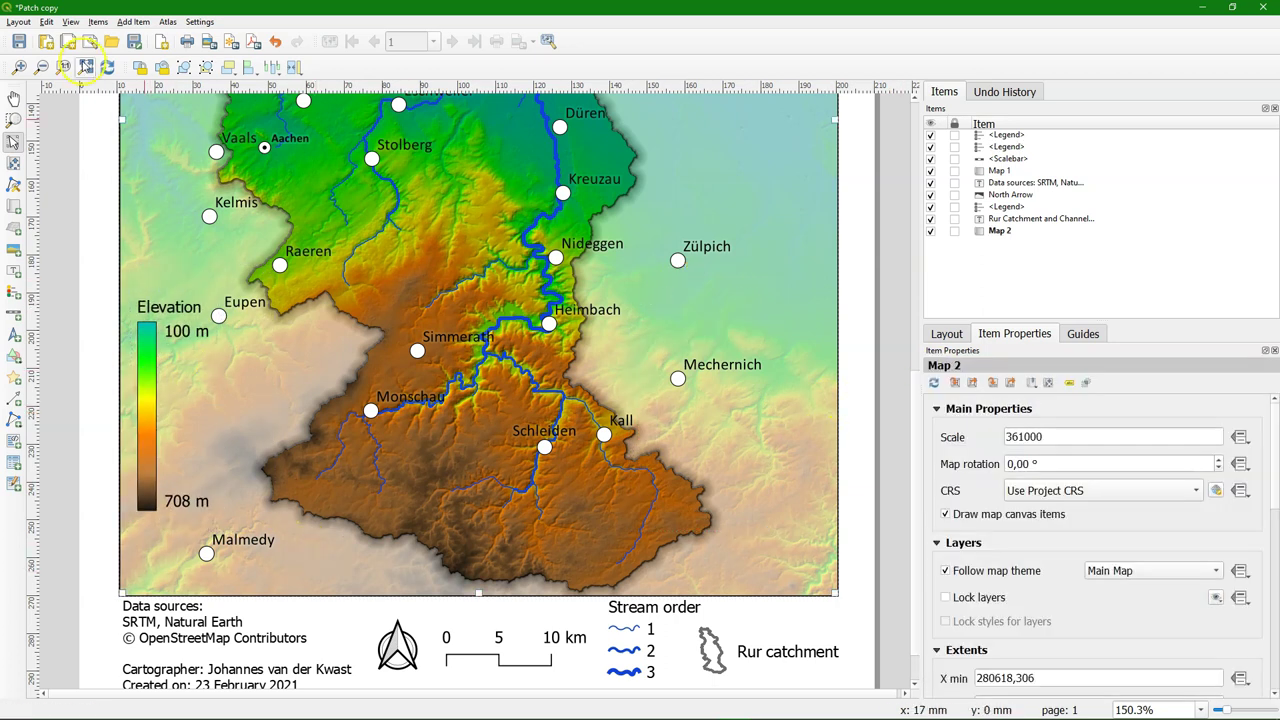
{"action": "key", "text": "ctrl+0"}
{"action": "left_click", "coordinate": [857, 517]}
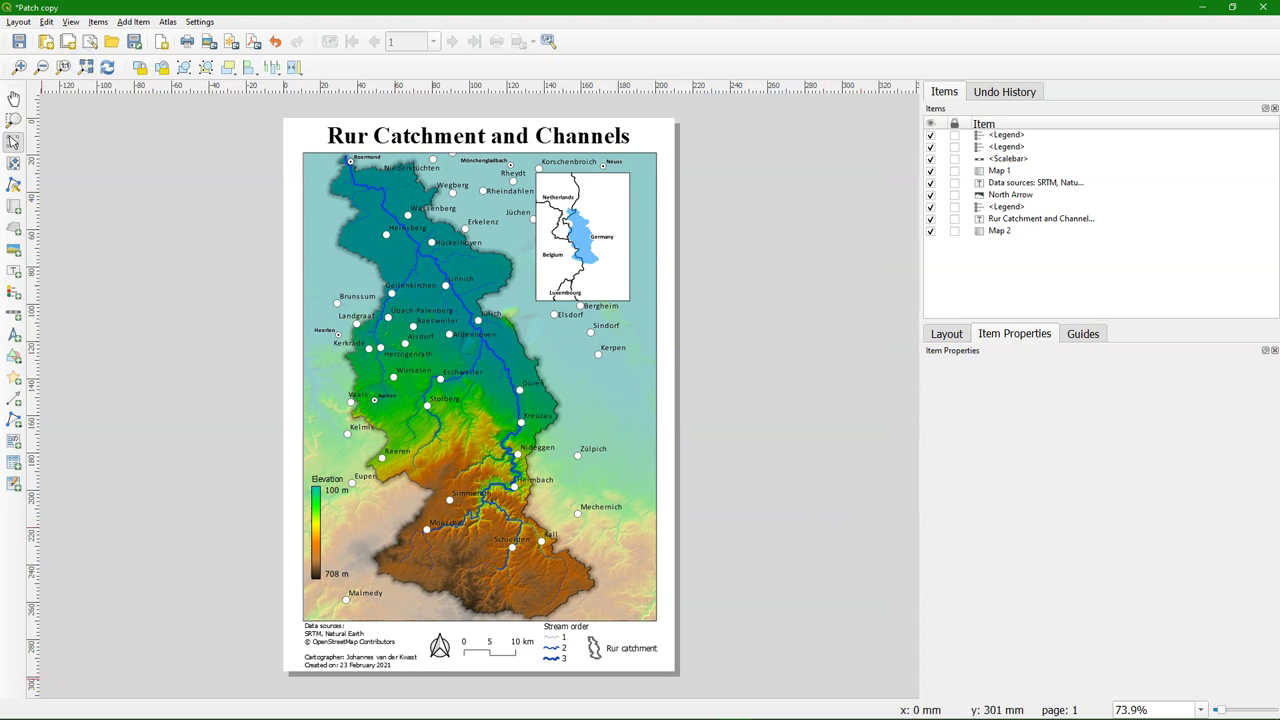